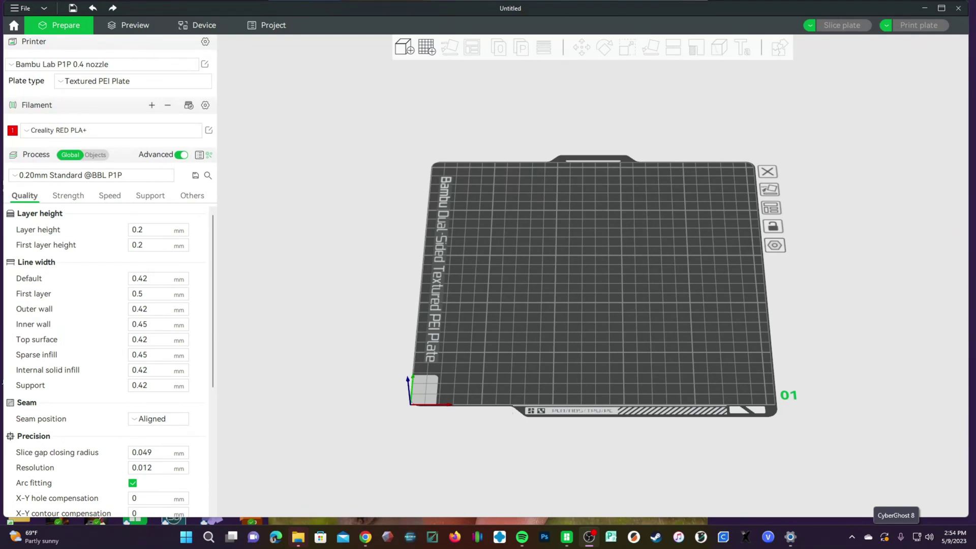
Step: Bring Bambu Studio forward and add build plate 02 beside plate 01
{"action": "key", "text": "alt+Tab"}
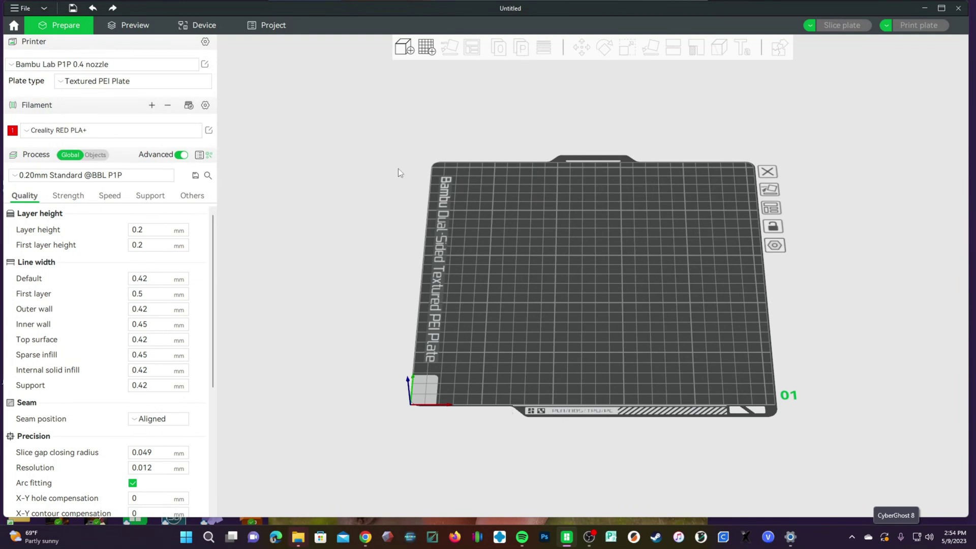
{"action": "left_click", "coordinate": [427, 47]}
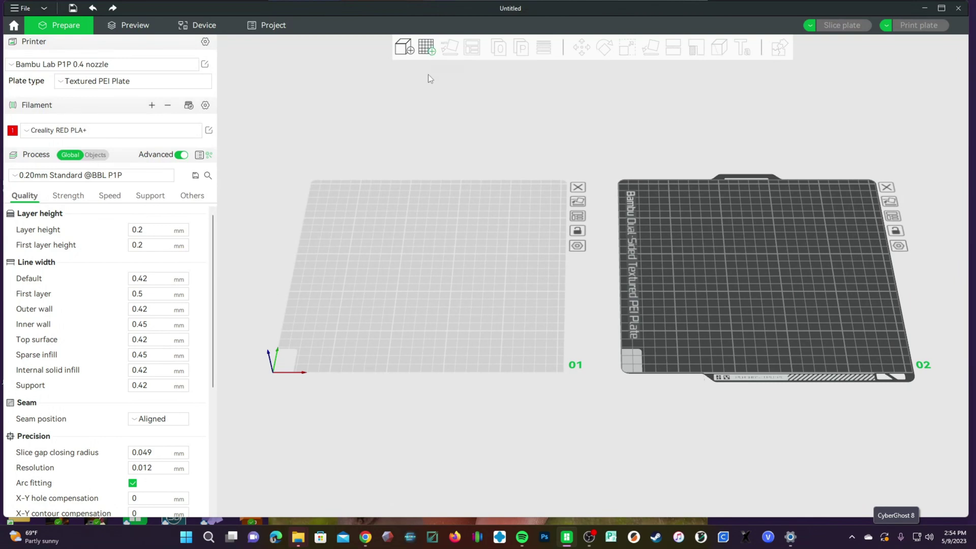
Step: Add build plates 03 and 04, glance at the photo frame page in Chrome, then dismiss it
{"action": "left_click", "coordinate": [477, 216]}
{"action": "left_click", "coordinate": [431, 50]}
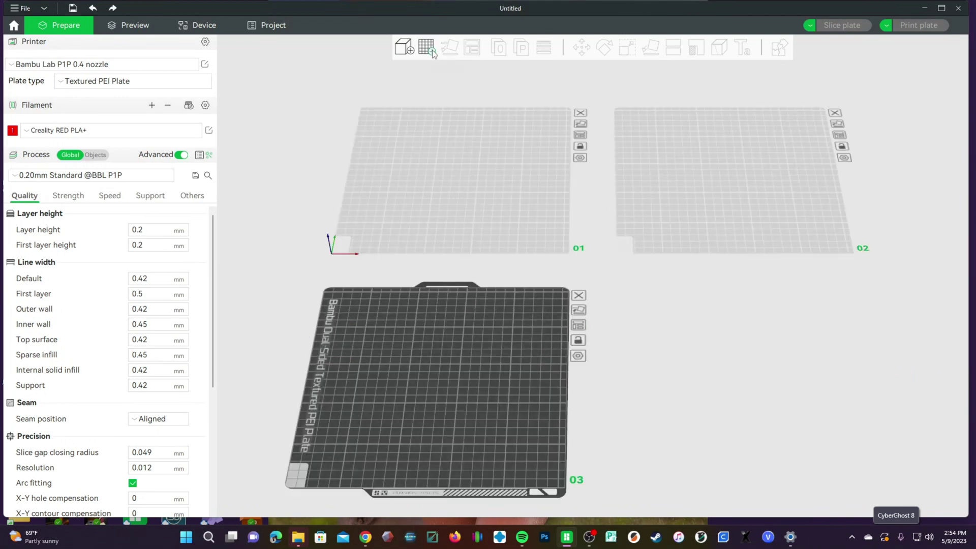
{"action": "left_click", "coordinate": [426, 48]}
{"action": "left_click", "coordinate": [488, 239]}
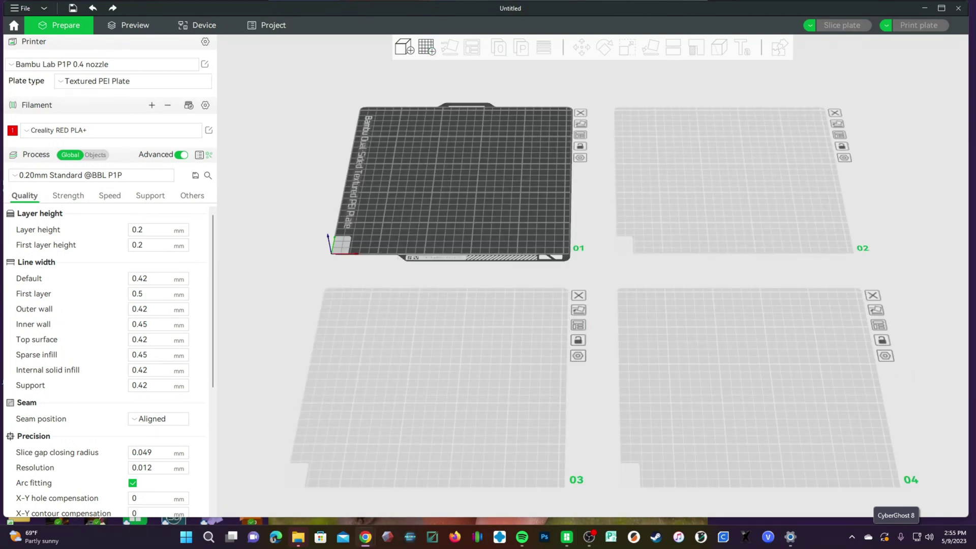
{"action": "left_click", "coordinate": [365, 536]}
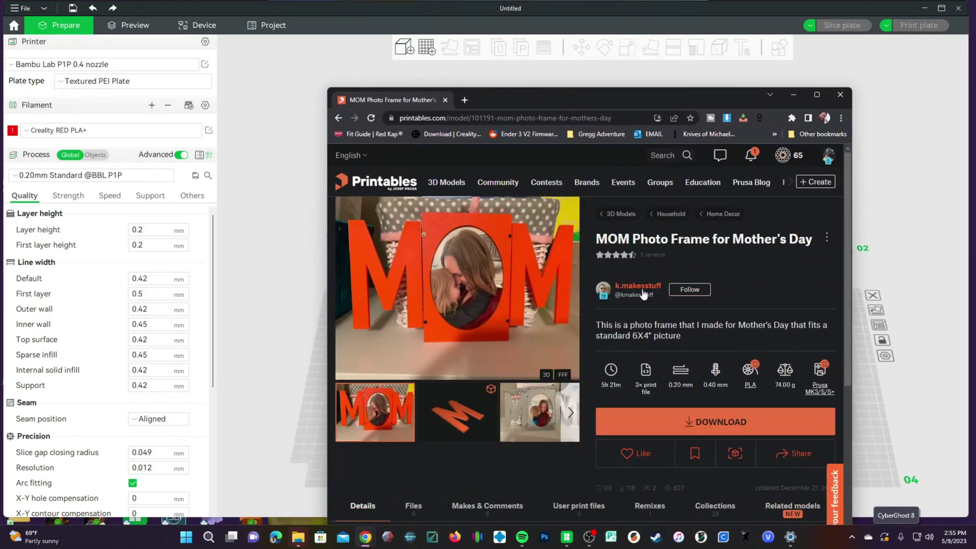
{"action": "left_click", "coordinate": [793, 94]}
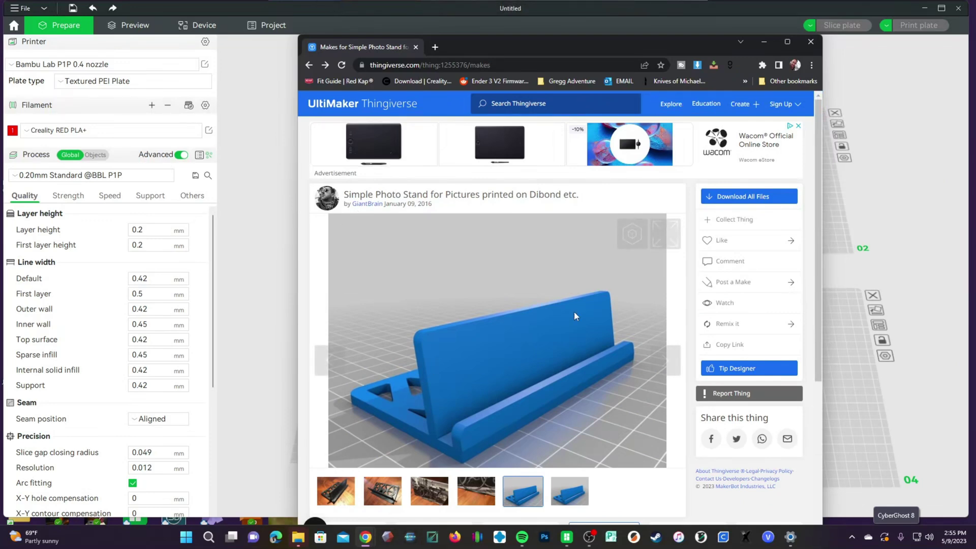
Step: Close the browser and load an M letter STL onto each of plates 01 and 02
{"action": "left_click", "coordinate": [808, 42]}
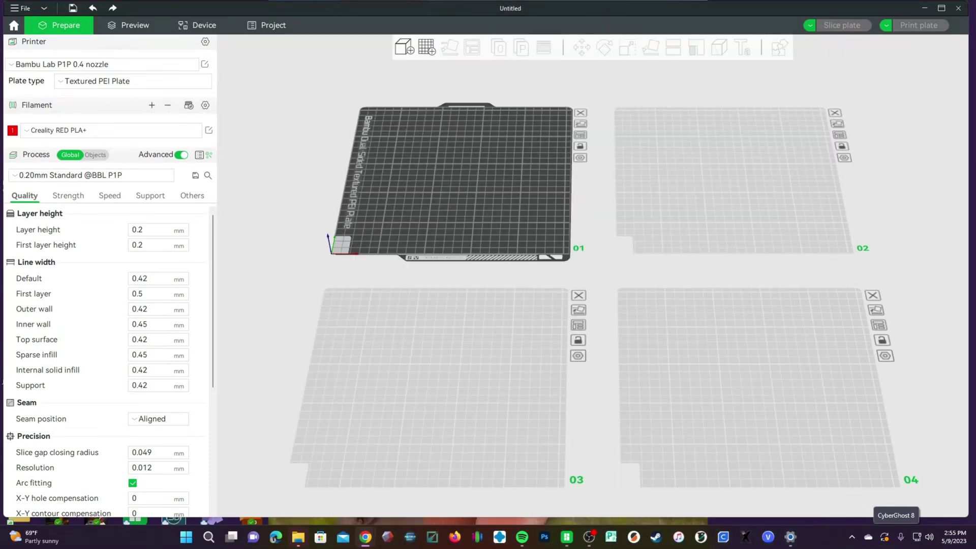
{"action": "left_click_drag", "start_coordinate": [549, 184], "coordinate": [477, 172]}
{"action": "left_click", "coordinate": [726, 160]}
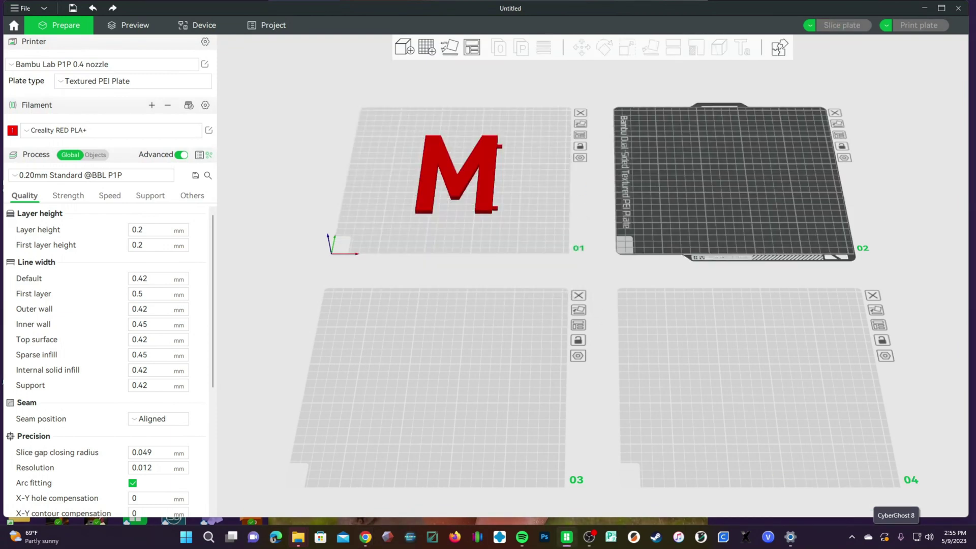
{"action": "left_click_drag", "start_coordinate": [533, 521], "coordinate": [753, 185]}
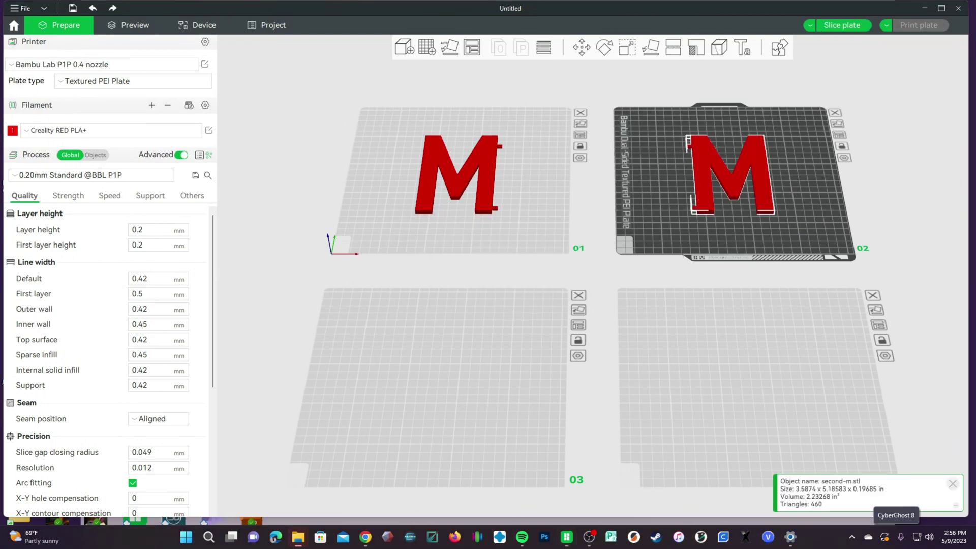
Step: Load the oval photo frame onto plate 03 and Photo_Stand_5.5mm.stl onto plate 04
{"action": "left_click", "coordinate": [423, 338]}
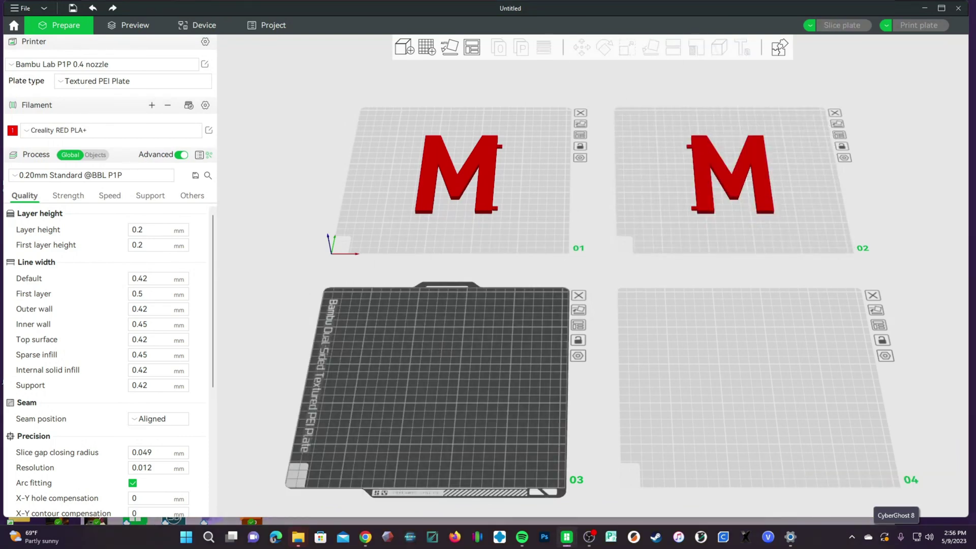
{"action": "left_click_drag", "start_coordinate": [533, 521], "coordinate": [461, 422]}
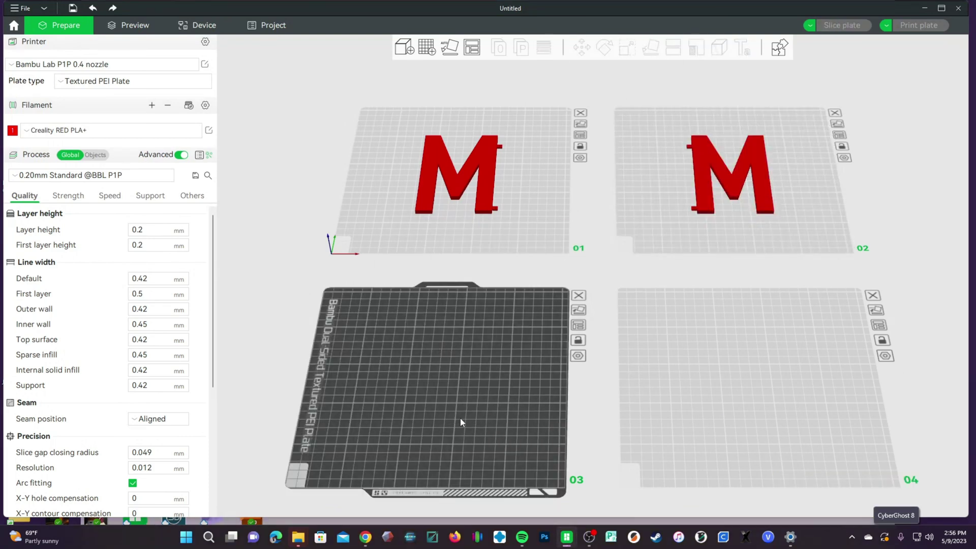
{"action": "left_click", "coordinate": [758, 372]}
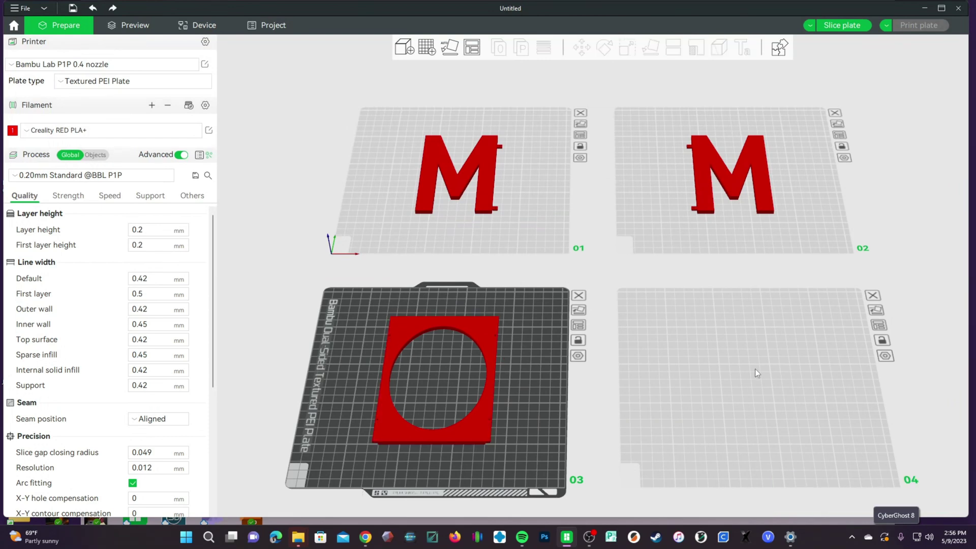
{"action": "left_click_drag", "start_coordinate": [214, 521], "coordinate": [766, 380]}
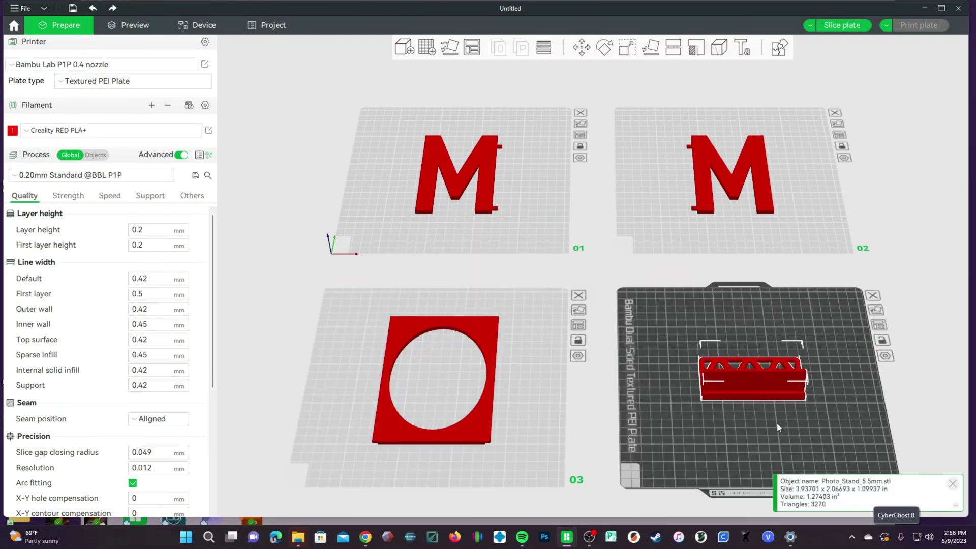
Step: Add Photo_Stand_3.0mm.stl to plate 04, then delete it so the 5.5mm stand remains alone
{"action": "left_click_drag", "start_coordinate": [777, 423], "coordinate": [810, 412]}
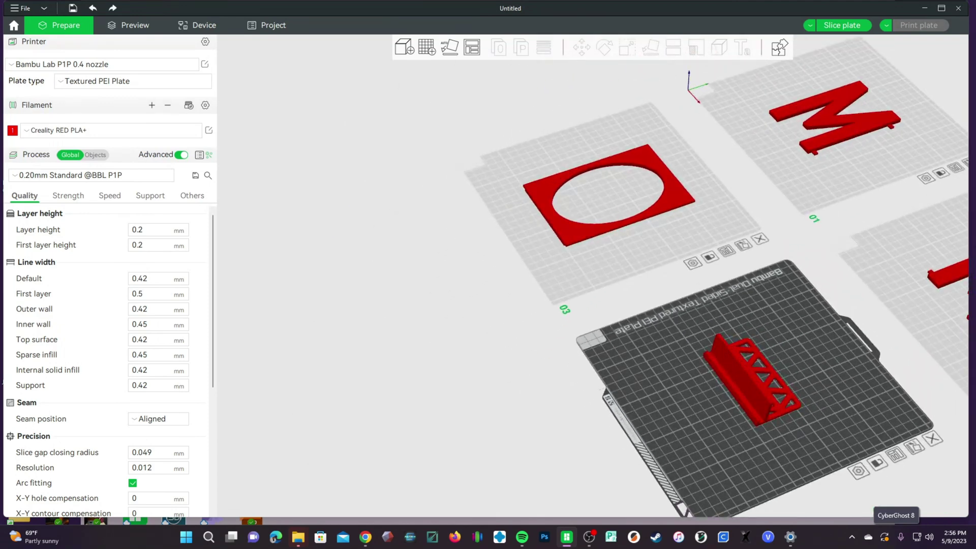
{"action": "left_click_drag", "start_coordinate": [138, 521], "coordinate": [623, 324]}
{"action": "scroll", "coordinate": [838, 399], "scroll_direction": "up", "scroll_amount": 3}
{"action": "left_click", "coordinate": [779, 301]}
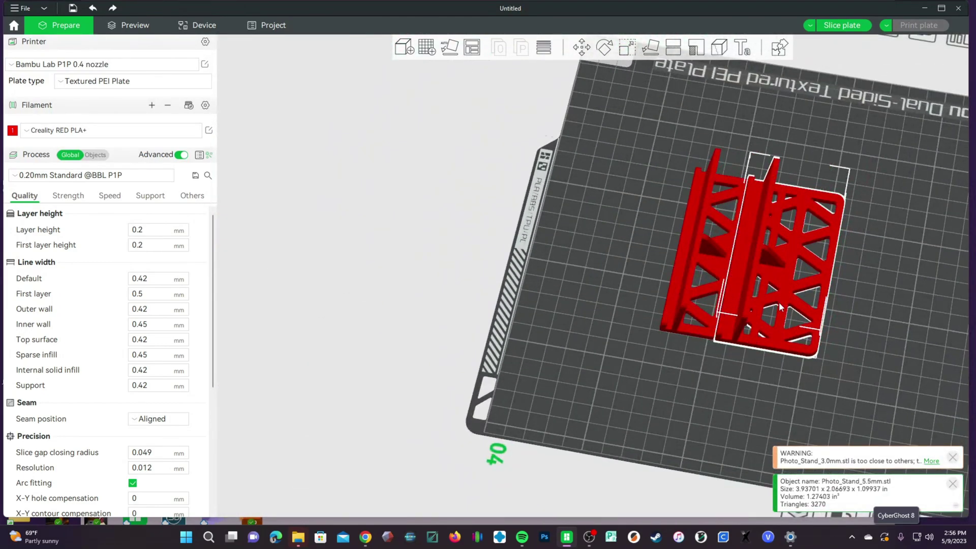
{"action": "left_click", "coordinate": [690, 291]}
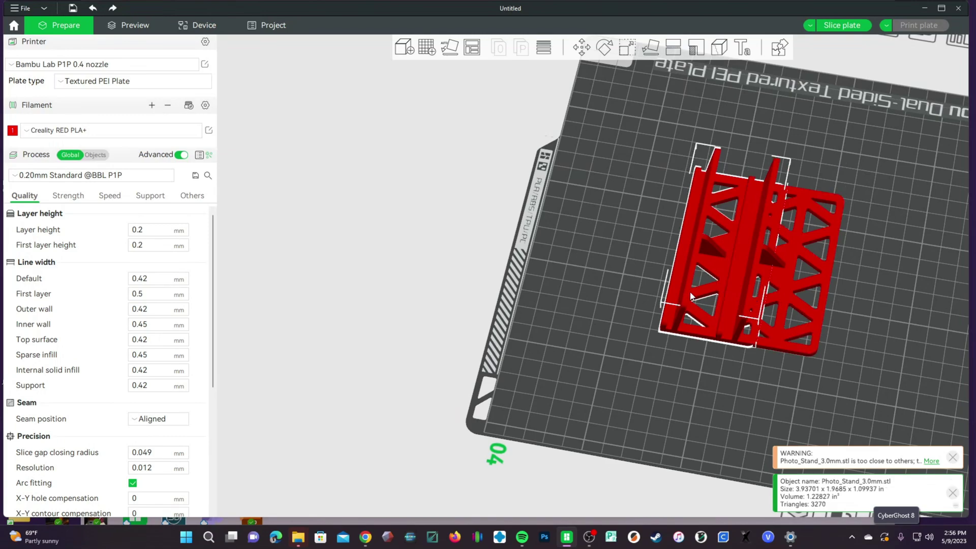
{"action": "key", "text": "Delete"}
{"action": "left_click_drag", "start_coordinate": [638, 354], "coordinate": [635, 295]}
{"action": "scroll", "coordinate": [635, 294], "scroll_direction": "down", "scroll_amount": 5}
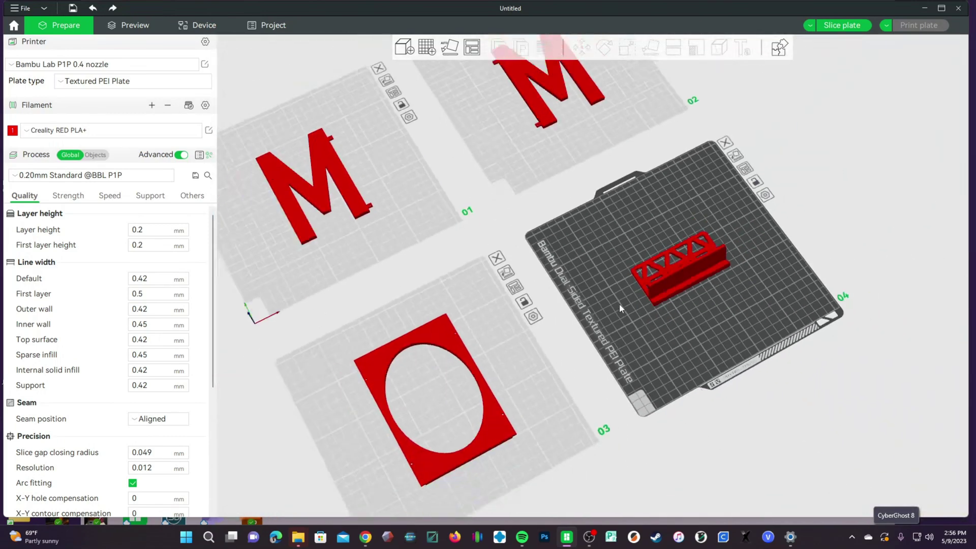
{"action": "left_click_drag", "start_coordinate": [545, 236], "coordinate": [630, 325]}
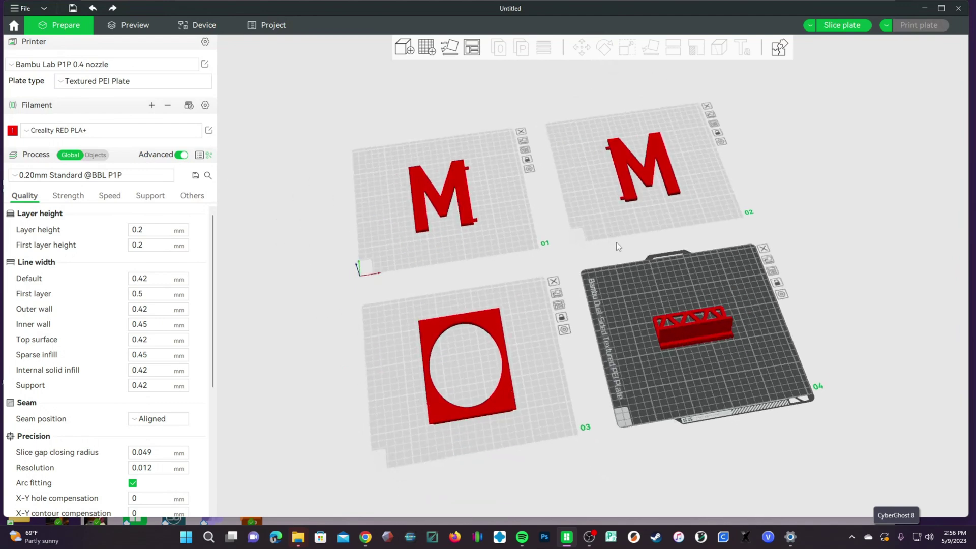
{"action": "left_click", "coordinate": [772, 271]}
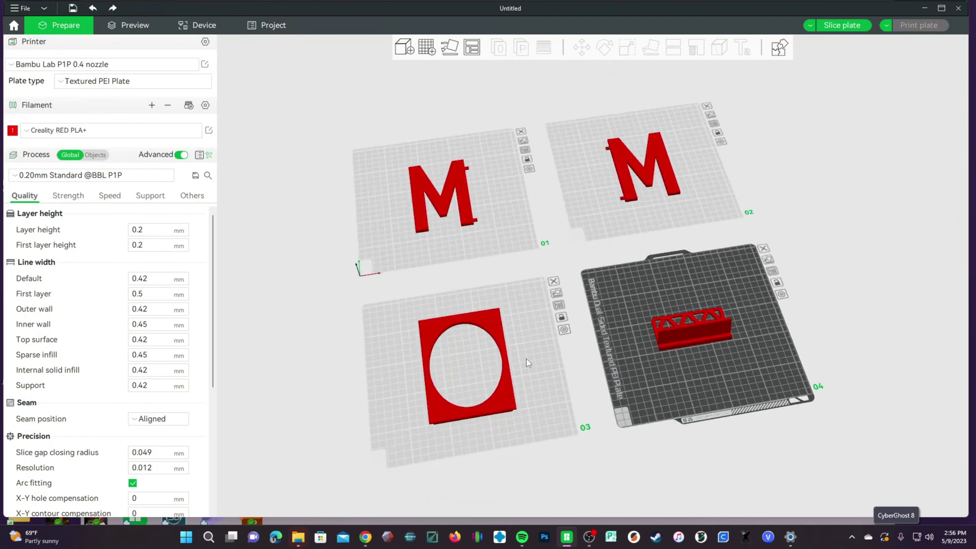
{"action": "left_click", "coordinate": [529, 365]}
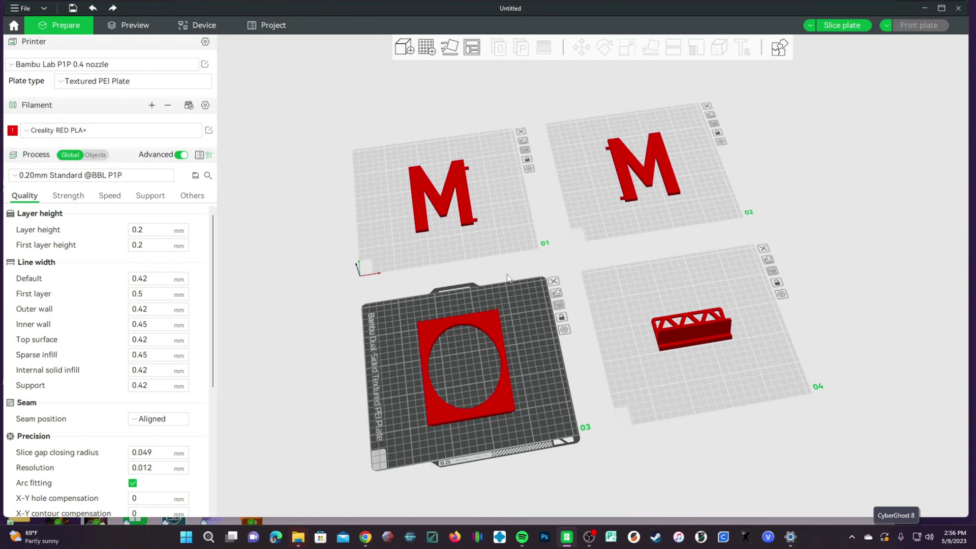
{"action": "left_click", "coordinate": [496, 214]}
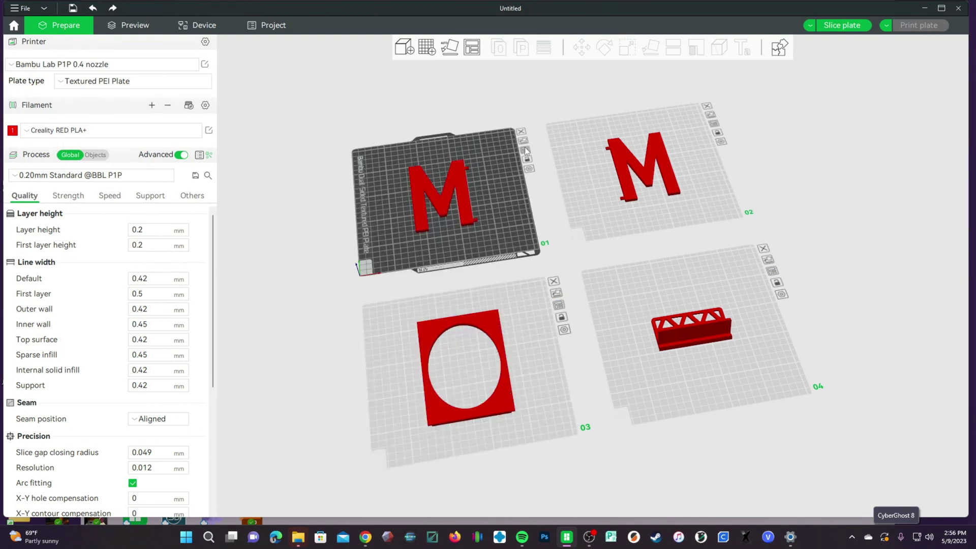
{"action": "left_click", "coordinate": [698, 185]}
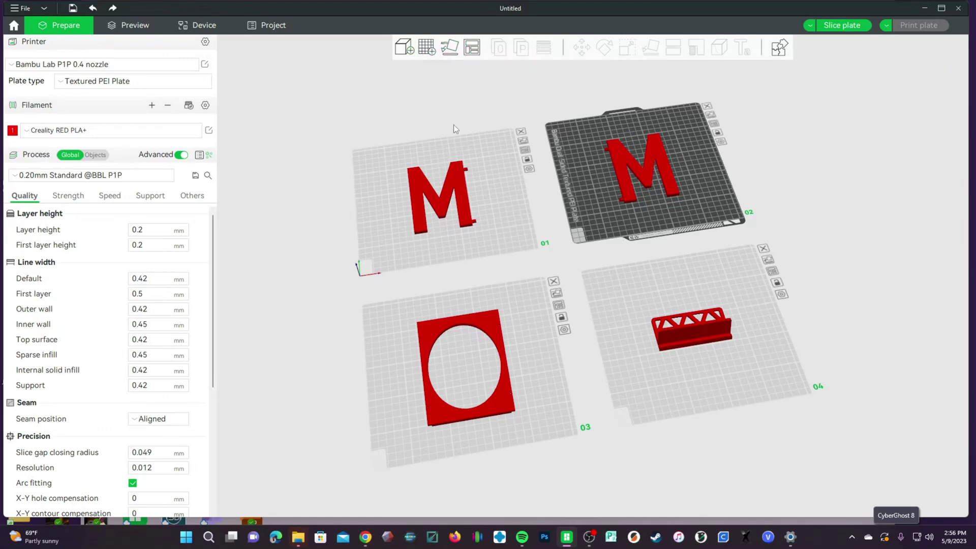
{"action": "right_click", "coordinate": [472, 51]}
{"action": "left_click", "coordinate": [479, 124]}
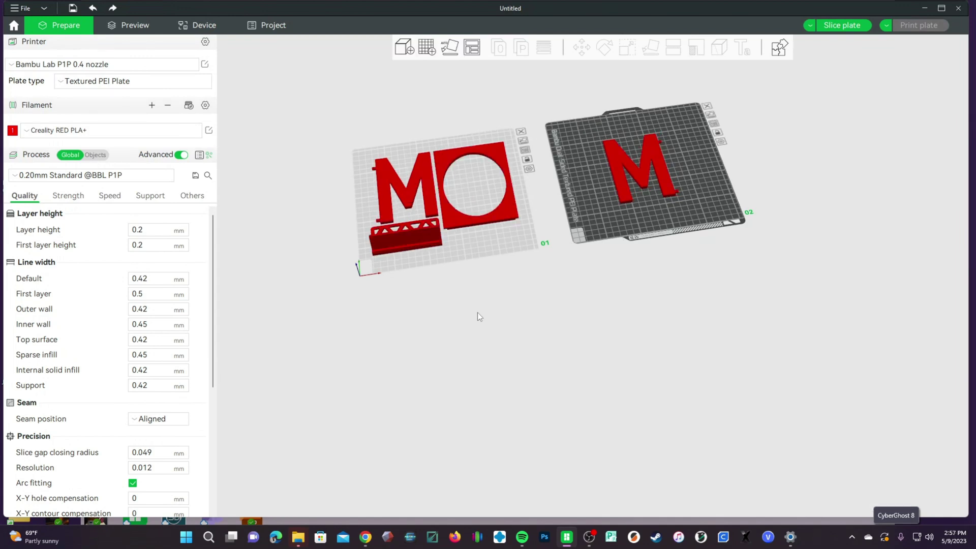
{"action": "left_click_drag", "start_coordinate": [412, 318], "coordinate": [441, 319]}
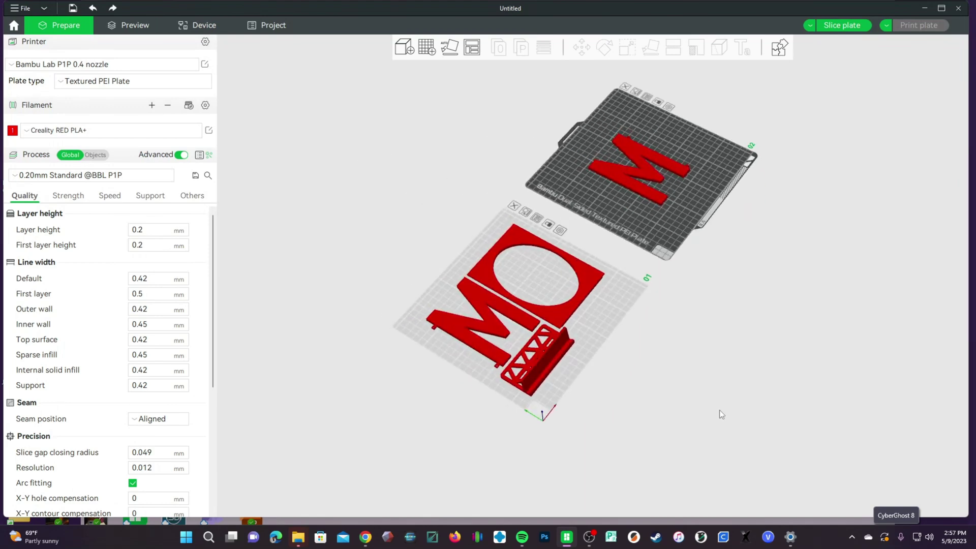
{"action": "key", "text": "ctrl+z"}
{"action": "key", "text": "1"}
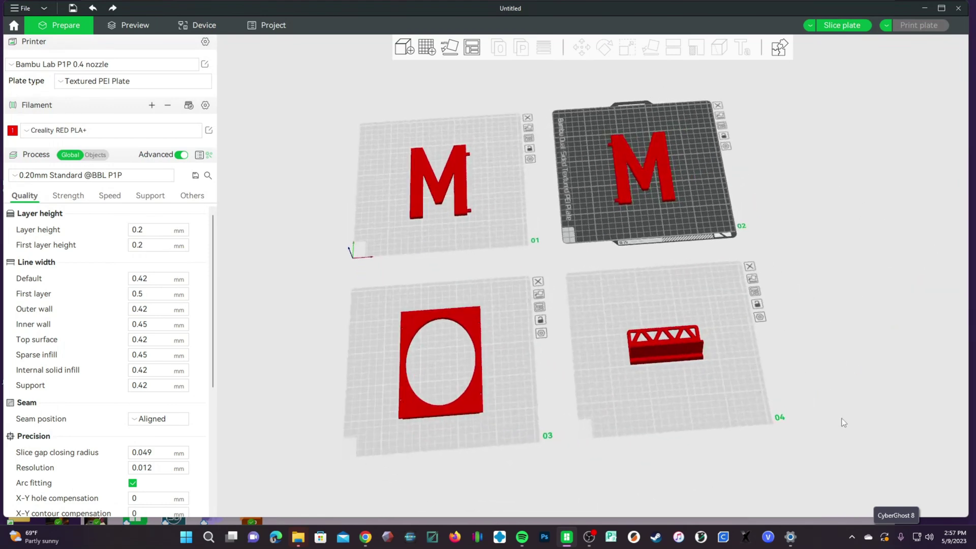
{"action": "left_click", "coordinate": [507, 201]}
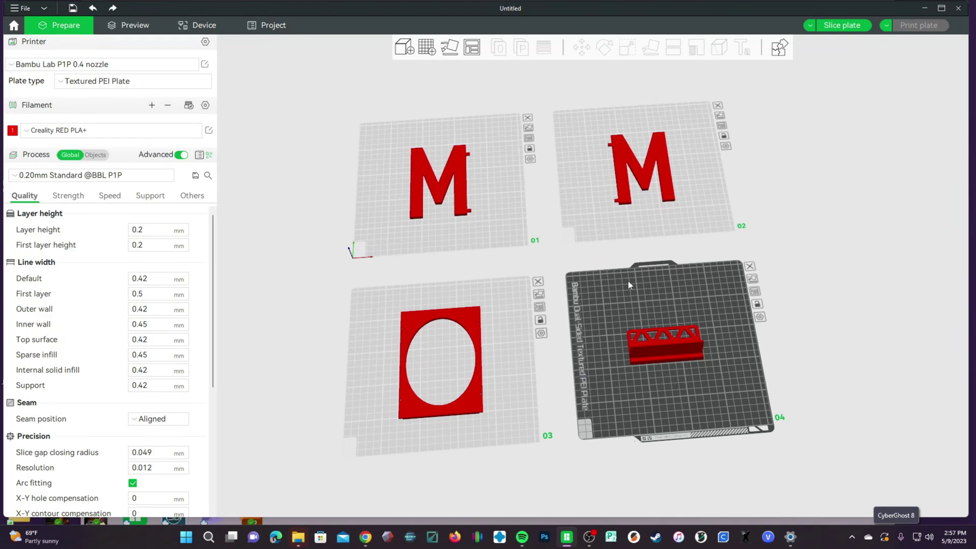
{"action": "right_click_drag", "start_coordinate": [811, 341], "coordinate": [806, 344]}
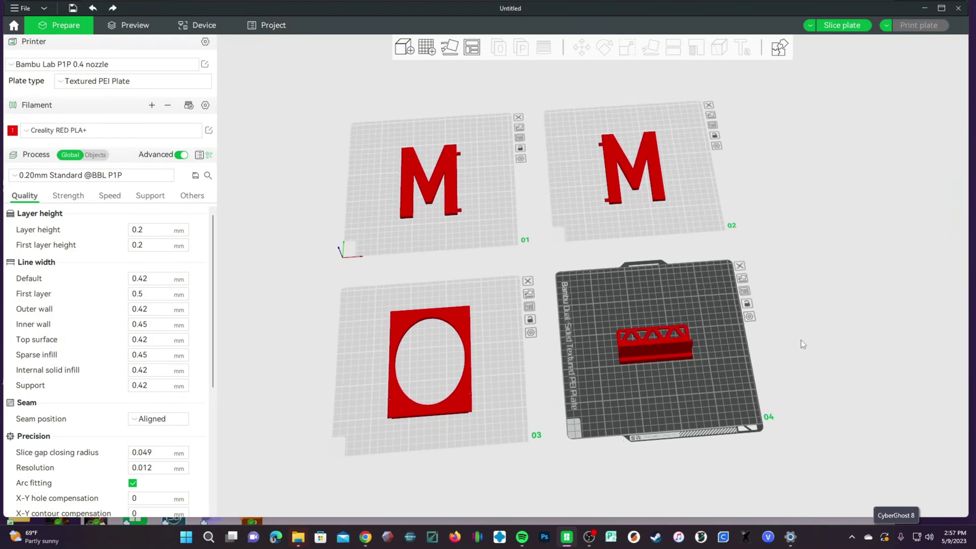
Step: Select the oval frame on plate 03 and apply Lay on Face so it rests flat
{"action": "left_click_drag", "start_coordinate": [803, 342], "coordinate": [633, 222]}
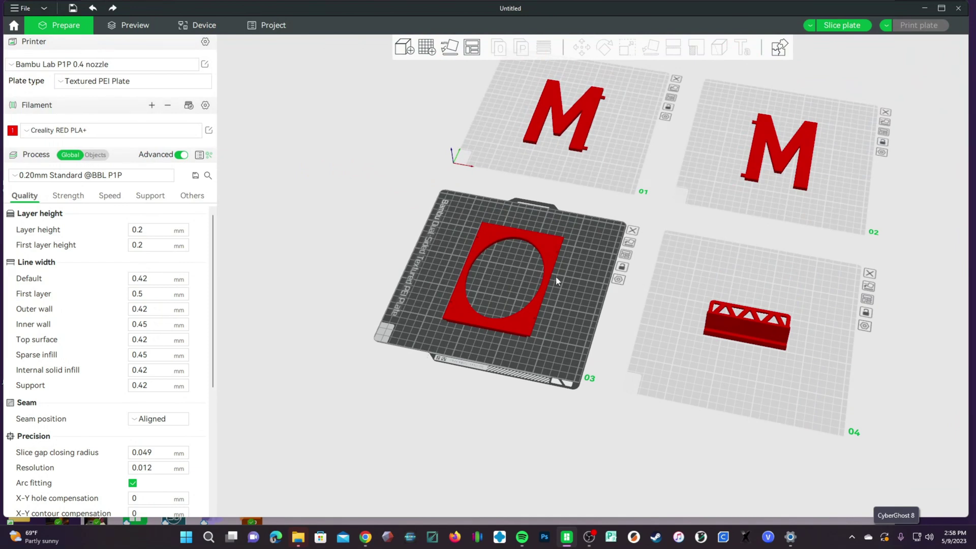
{"action": "left_click", "coordinate": [553, 249]}
{"action": "scroll", "coordinate": [511, 392], "scroll_direction": "up", "scroll_amount": 3}
{"action": "left_click_drag", "start_coordinate": [510, 395], "coordinate": [532, 340]}
{"action": "left_click_drag", "start_coordinate": [323, 232], "coordinate": [261, 260]}
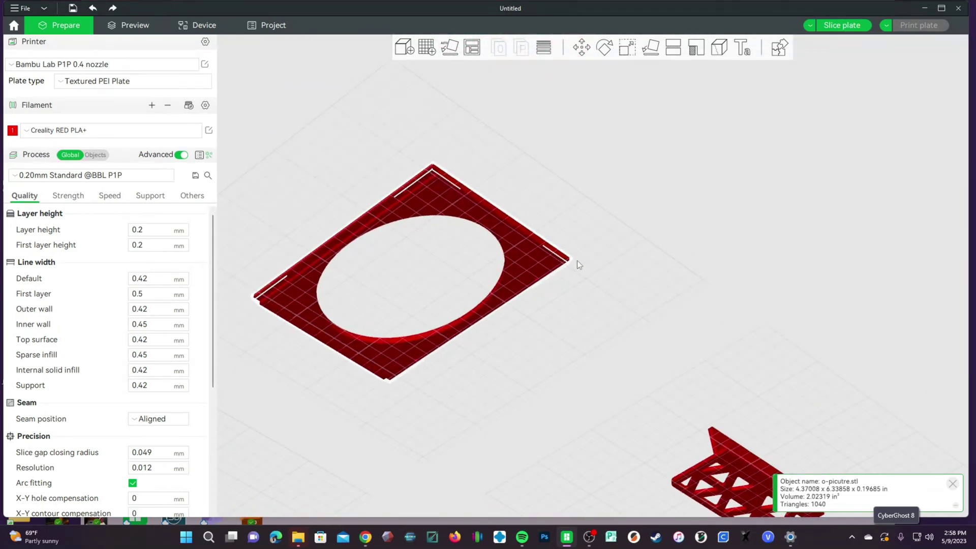
{"action": "left_click_drag", "start_coordinate": [579, 303], "coordinate": [508, 335]}
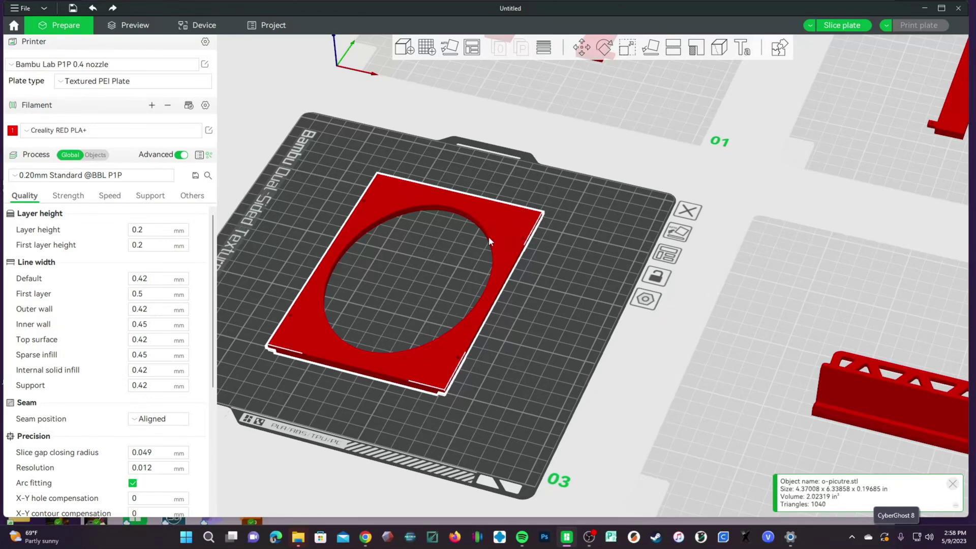
{"action": "left_click", "coordinate": [649, 49]}
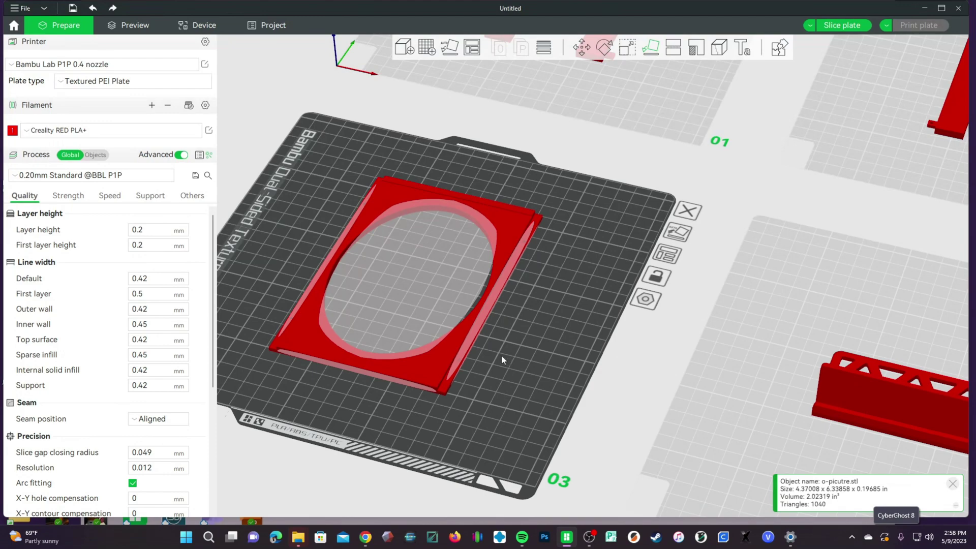
{"action": "left_click_drag", "start_coordinate": [480, 403], "coordinate": [525, 230]}
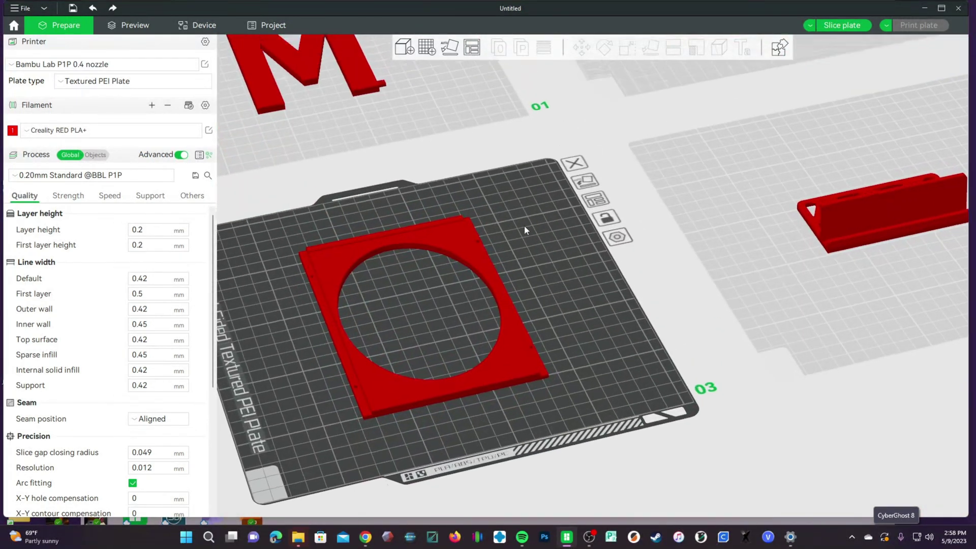
Step: Lay the first M letter on plate 01 flat on its face with Lay on Face
{"action": "right_click_drag", "start_coordinate": [524, 225], "coordinate": [605, 434]}
{"action": "scroll", "coordinate": [666, 264], "scroll_direction": "up", "scroll_amount": 5}
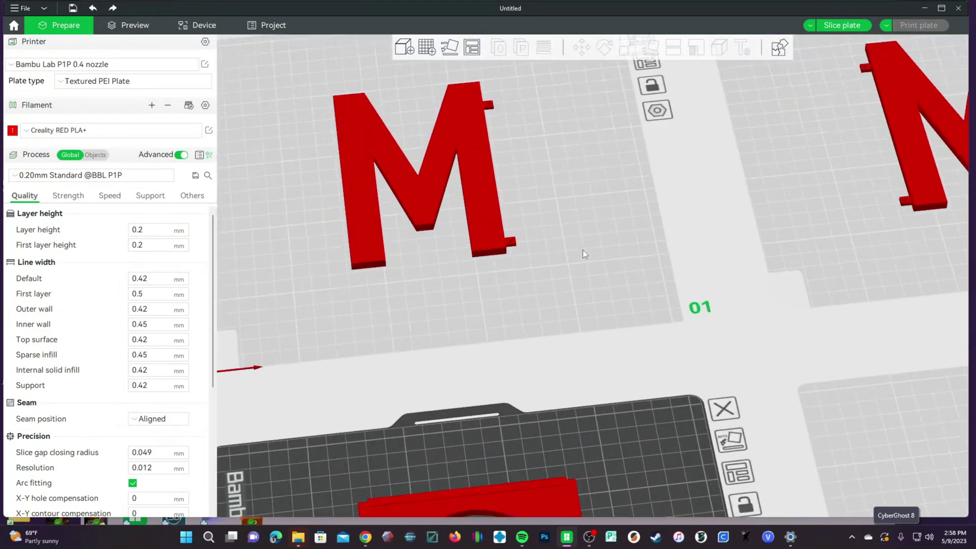
{"action": "left_click_drag", "start_coordinate": [583, 251], "coordinate": [571, 205]}
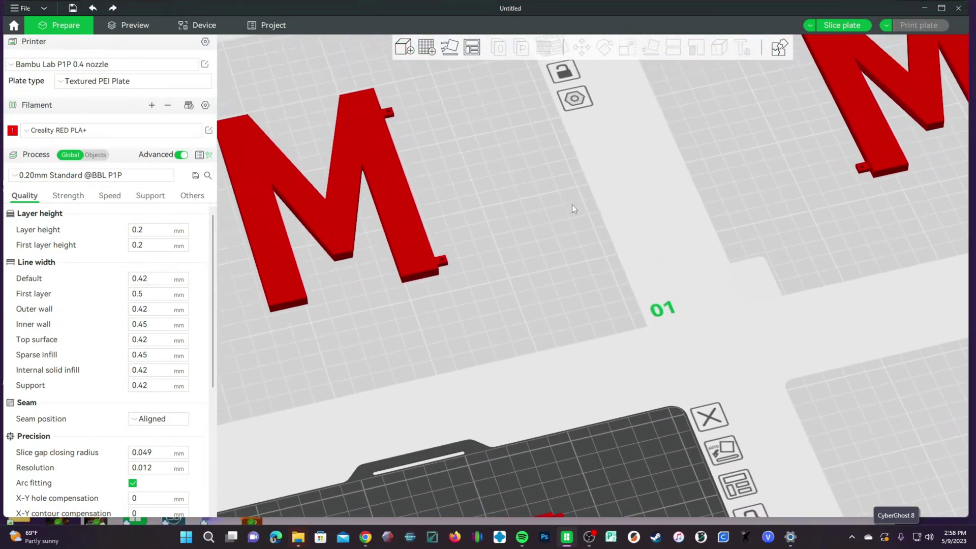
{"action": "right_click_drag", "start_coordinate": [571, 205], "coordinate": [516, 263]}
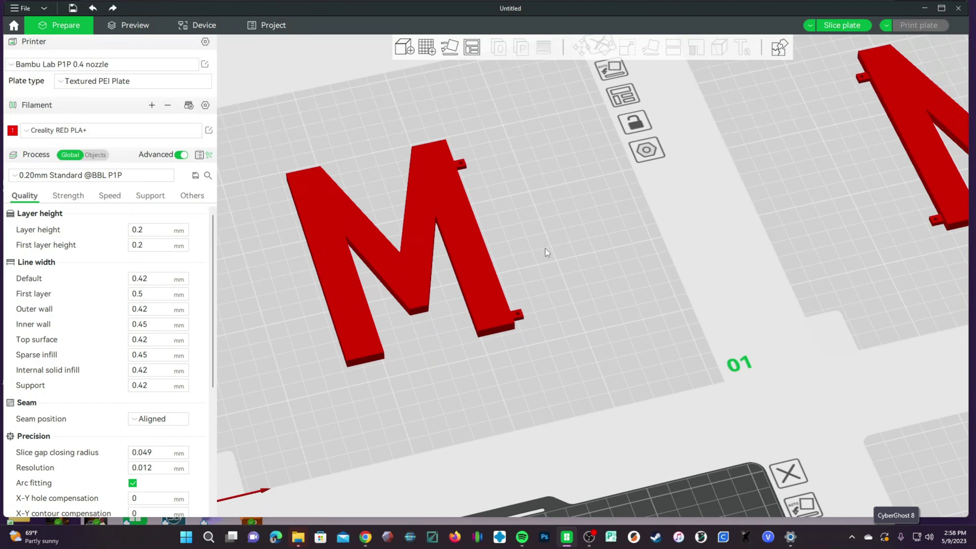
{"action": "scroll", "coordinate": [545, 248], "scroll_direction": "down", "scroll_amount": 5}
{"action": "right_click_drag", "start_coordinate": [641, 428], "coordinate": [565, 362]}
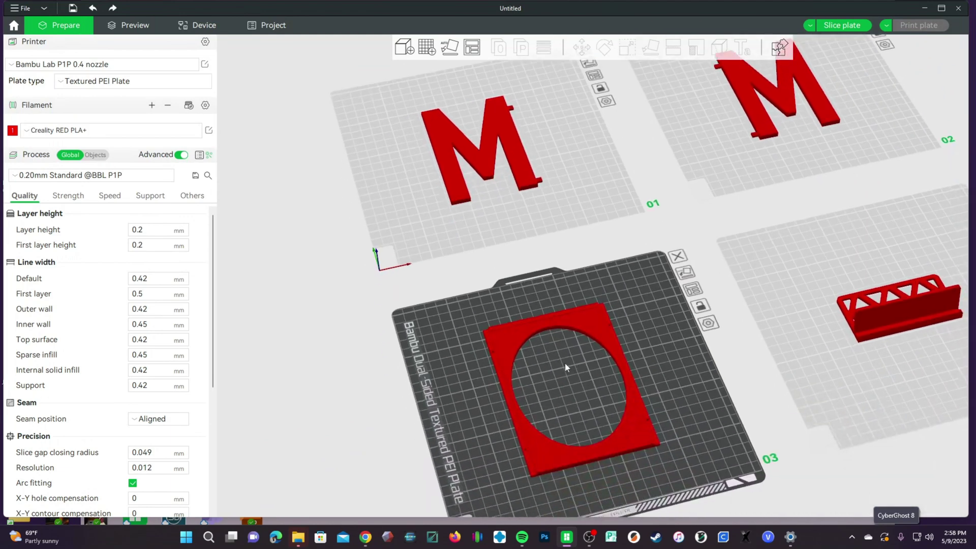
{"action": "left_click_drag", "start_coordinate": [546, 378], "coordinate": [734, 376]}
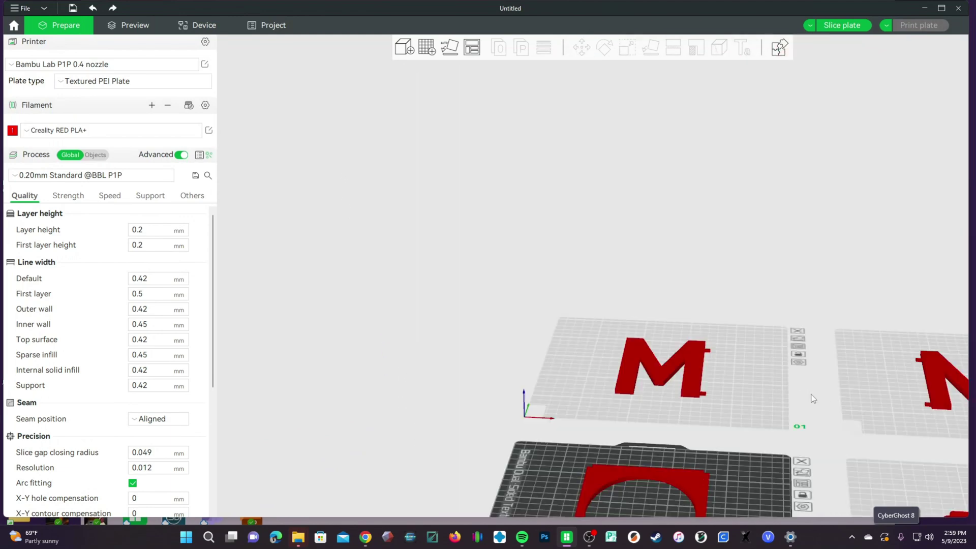
{"action": "right_click_drag", "start_coordinate": [812, 398], "coordinate": [643, 387]}
{"action": "left_click", "coordinate": [565, 350]}
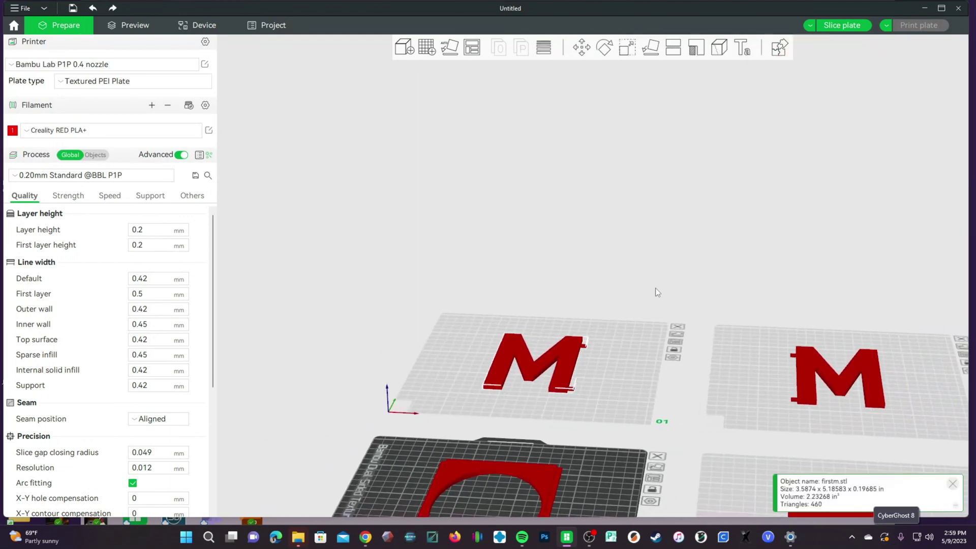
{"action": "left_click", "coordinate": [648, 48]}
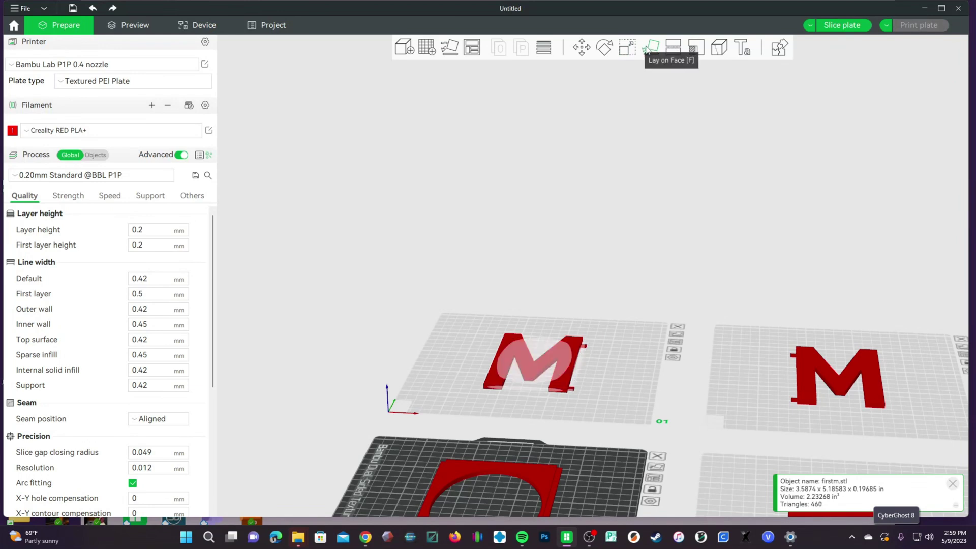
{"action": "left_click", "coordinate": [534, 361]}
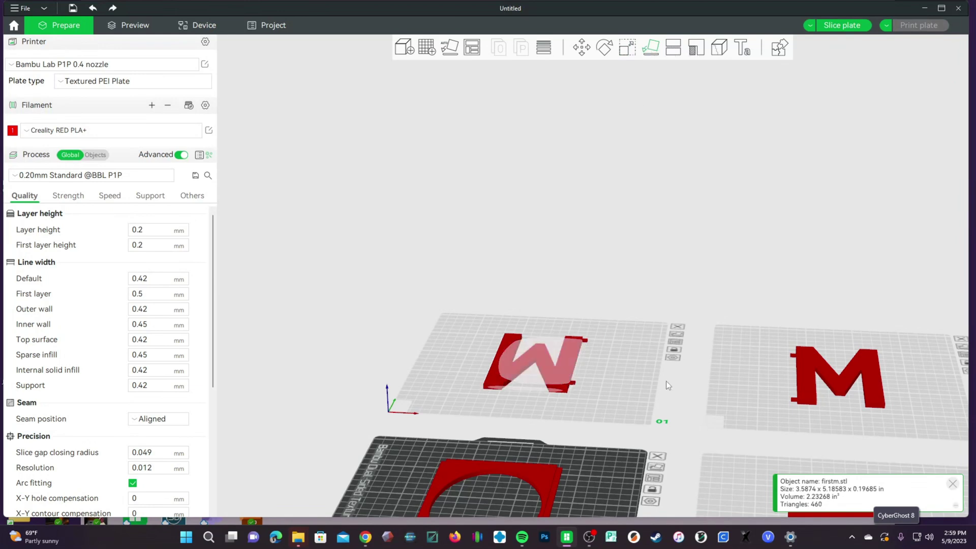
Step: Lay the second M letter on plate 02 flat on its face
{"action": "left_click", "coordinate": [824, 380]}
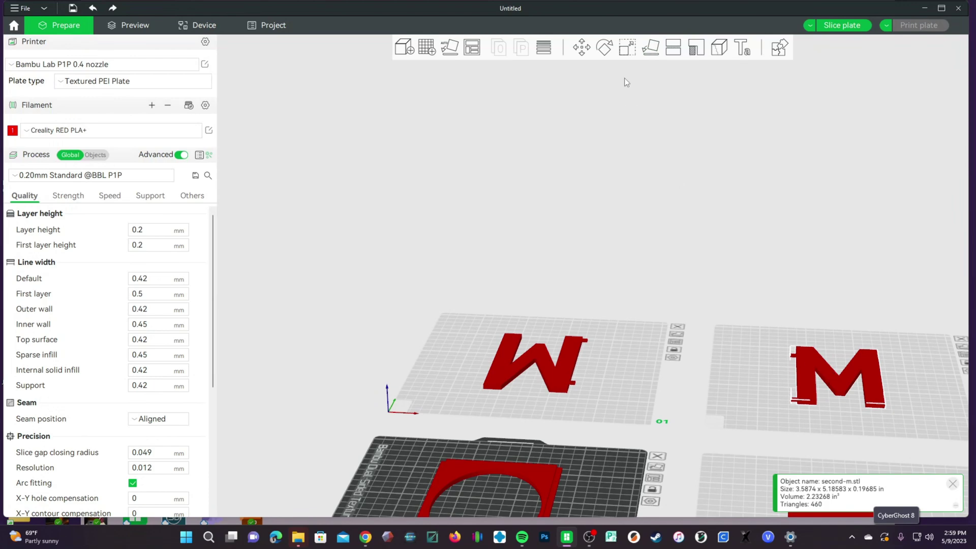
{"action": "left_click", "coordinate": [650, 48]}
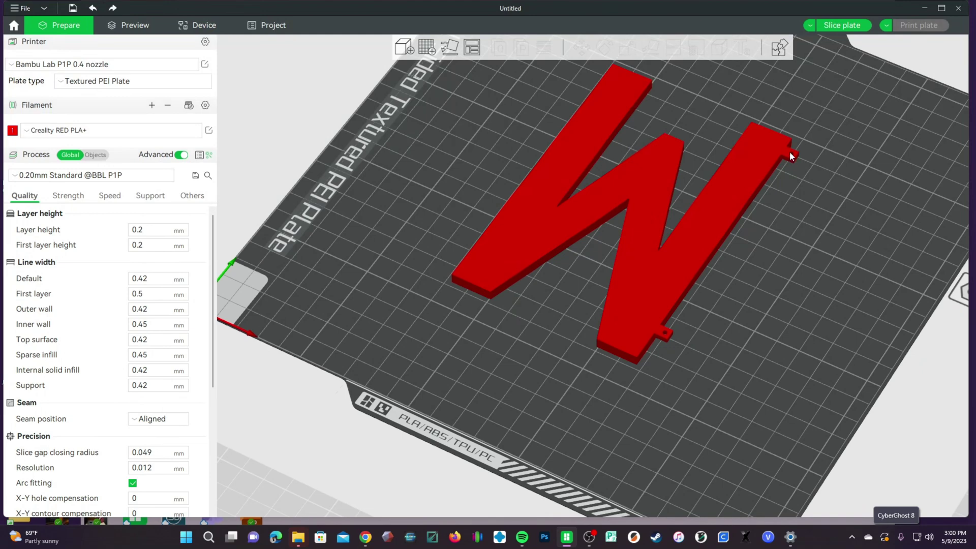
{"action": "left_click_drag", "start_coordinate": [668, 321], "coordinate": [677, 105]}
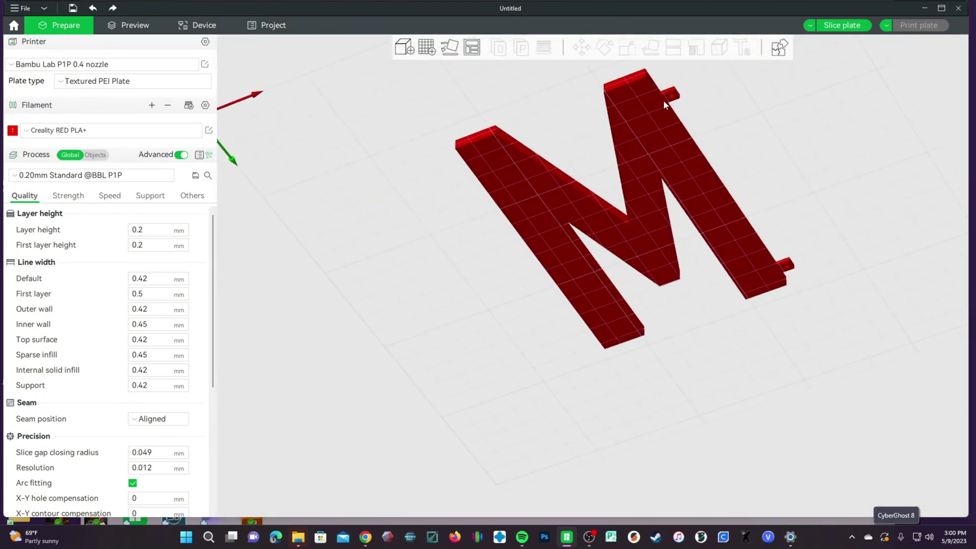
Step: Set the process support style to Snug, with supports enabled
{"action": "left_click_drag", "start_coordinate": [681, 218], "coordinate": [681, 233]}
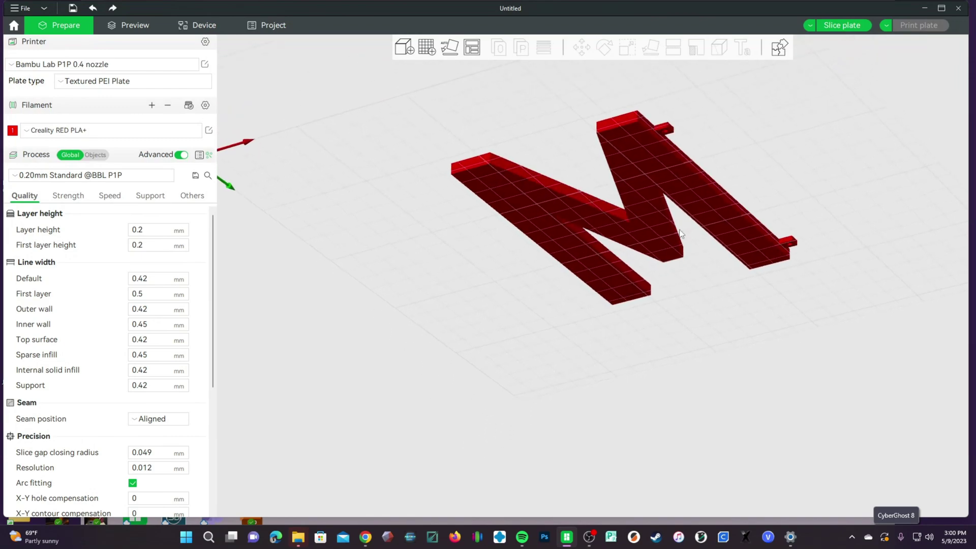
{"action": "left_click_drag", "start_coordinate": [707, 266], "coordinate": [713, 310]}
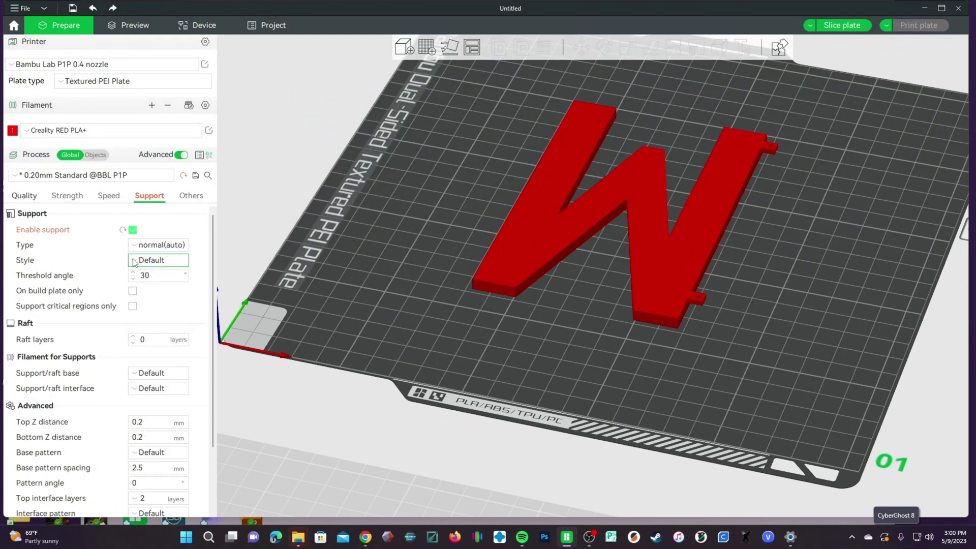
{"action": "left_click", "coordinate": [158, 260]}
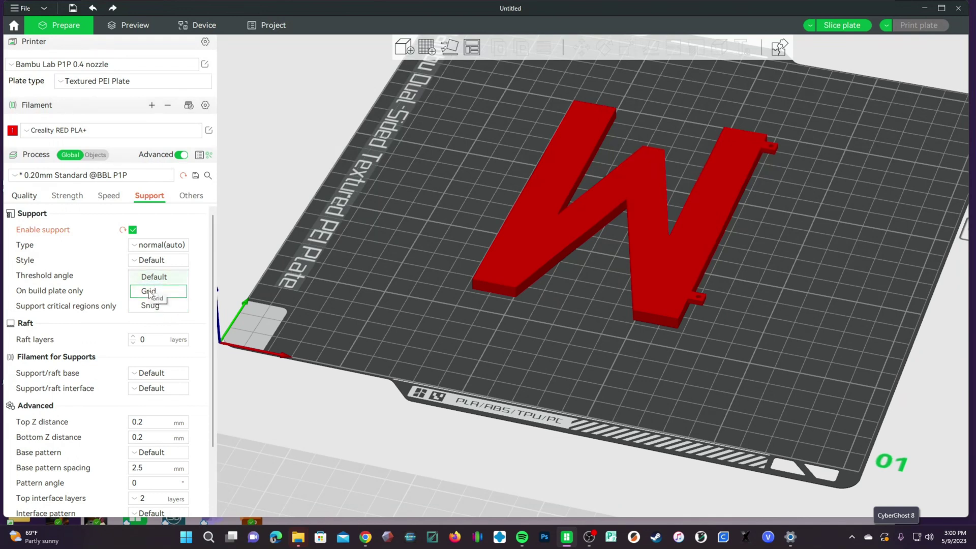
{"action": "left_click", "coordinate": [149, 301]}
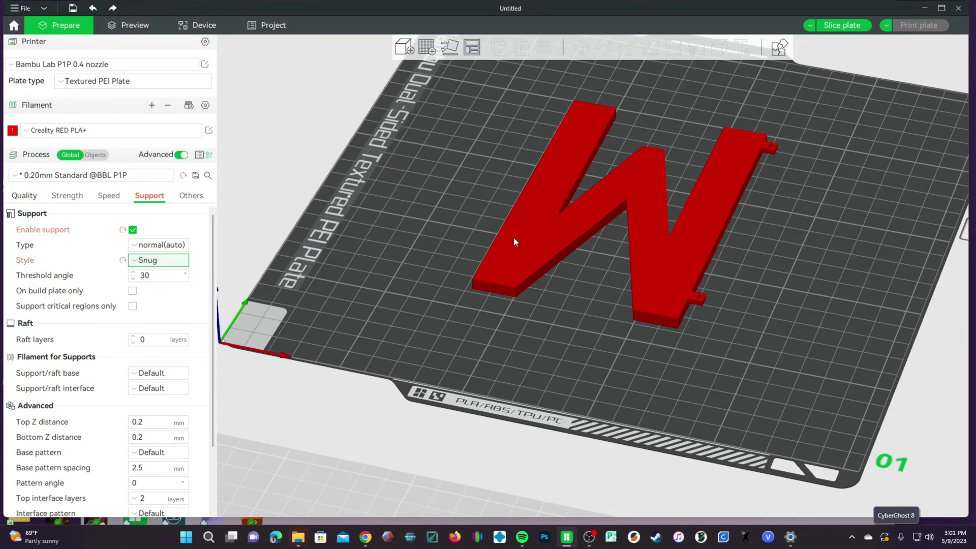
Step: Slice plate 01 and orbit the preview to check the M's green supports, briefly viewing the frame plate
{"action": "left_click", "coordinate": [843, 25]}
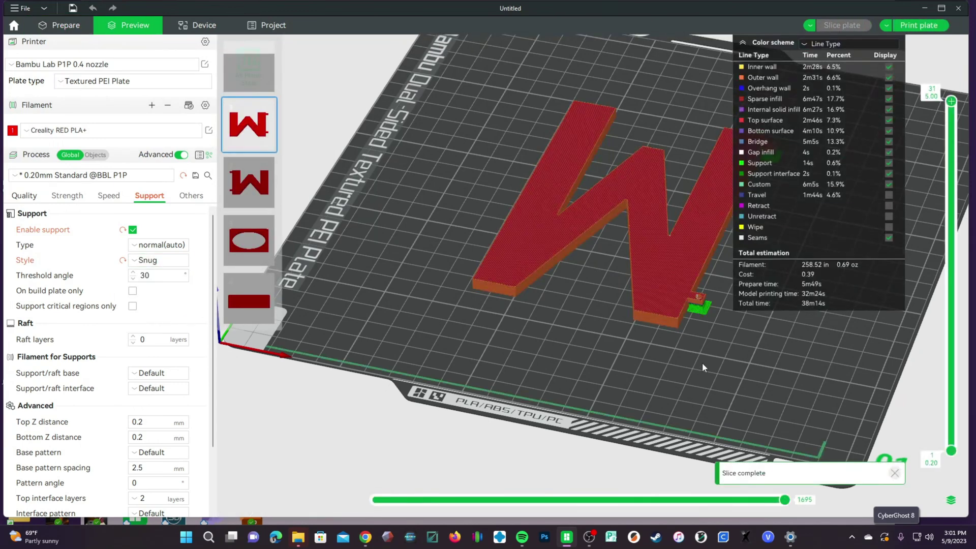
{"action": "scroll", "coordinate": [724, 331], "scroll_direction": "down", "scroll_amount": 2}
{"action": "left_click_drag", "start_coordinate": [725, 331], "coordinate": [603, 224]}
{"action": "scroll", "coordinate": [601, 225], "scroll_direction": "up", "scroll_amount": 4}
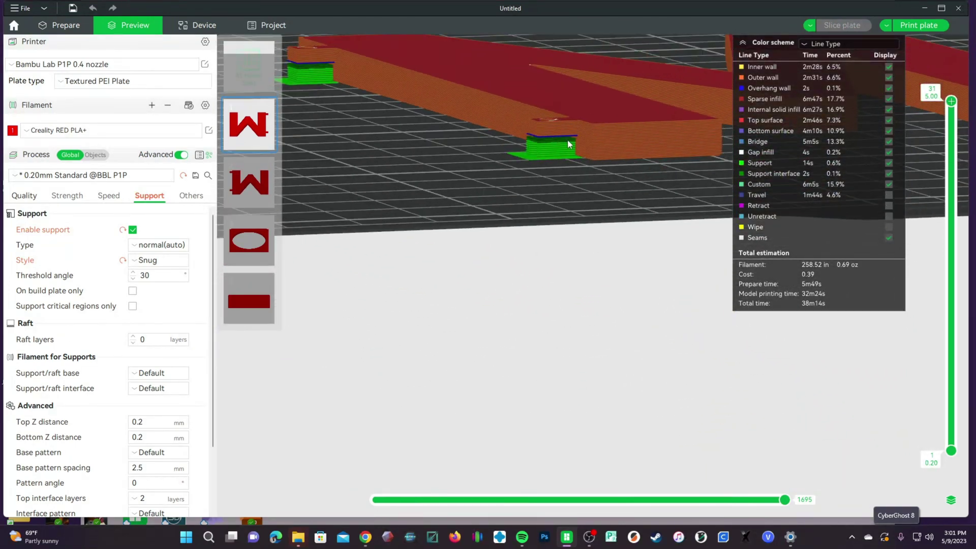
{"action": "left_click_drag", "start_coordinate": [542, 139], "coordinate": [485, 218]}
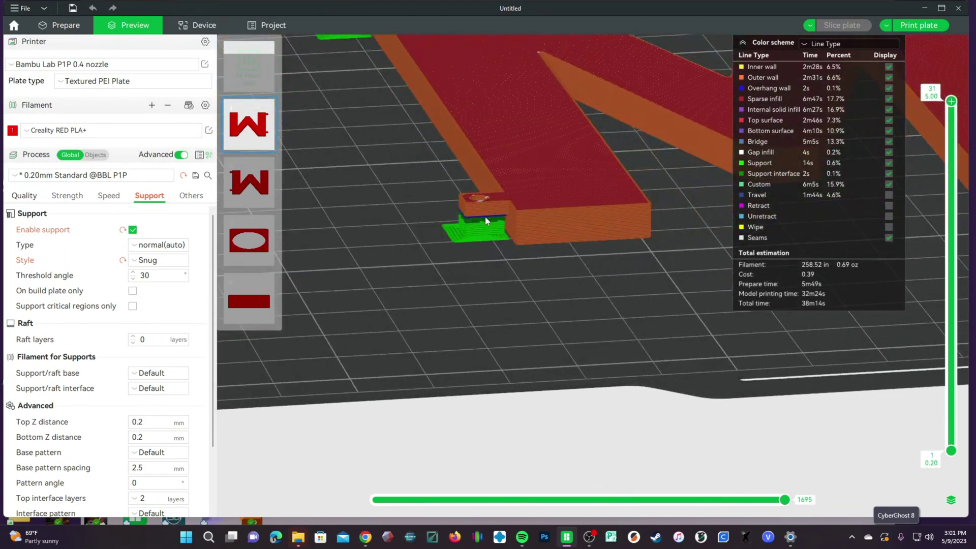
{"action": "left_click_drag", "start_coordinate": [416, 240], "coordinate": [473, 285]}
{"action": "scroll", "coordinate": [568, 298], "scroll_direction": "down", "scroll_amount": 5}
{"action": "left_click", "coordinate": [248, 240]}
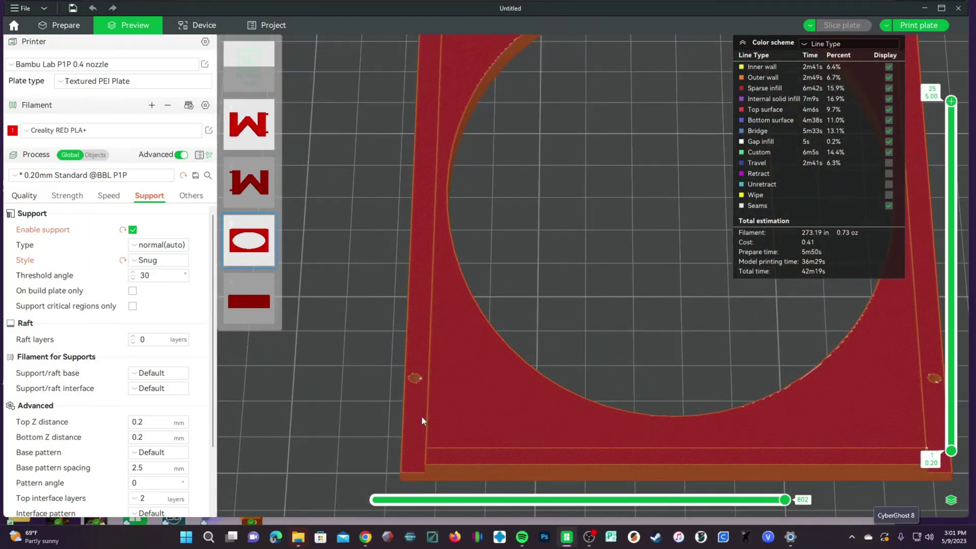
{"action": "left_click", "coordinate": [248, 125]}
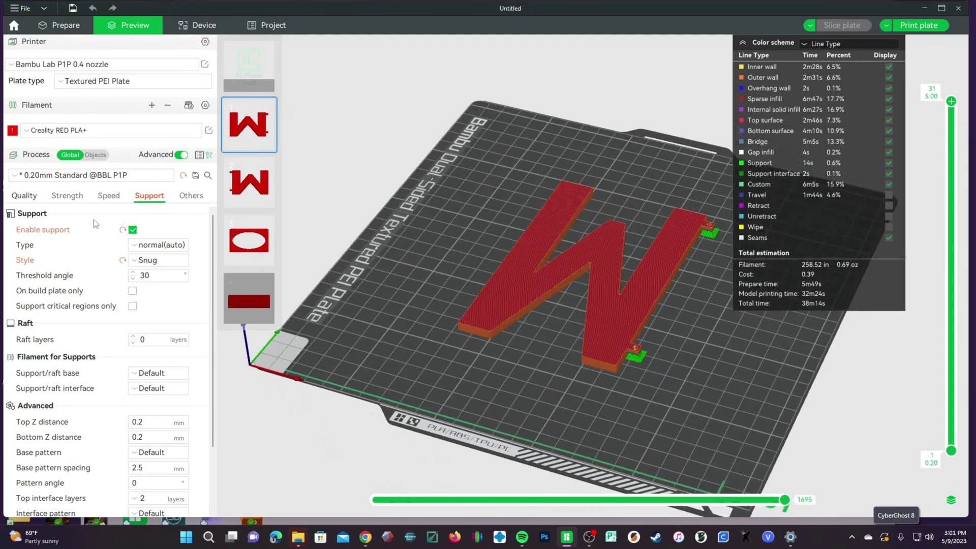
Step: Set the seam position to Back and re-slice plate 01, checking the M's underside
{"action": "left_click", "coordinate": [26, 198]}
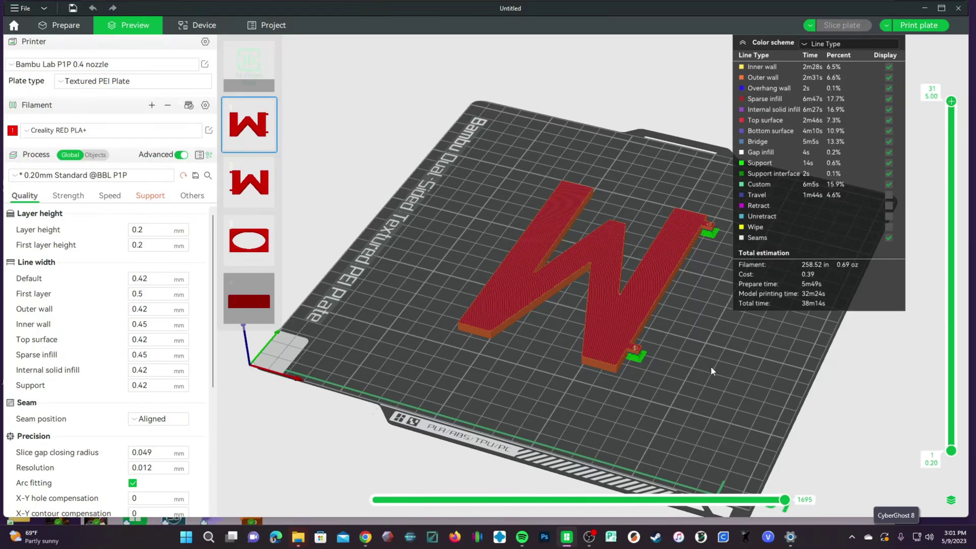
{"action": "left_click_drag", "start_coordinate": [710, 366], "coordinate": [599, 367]}
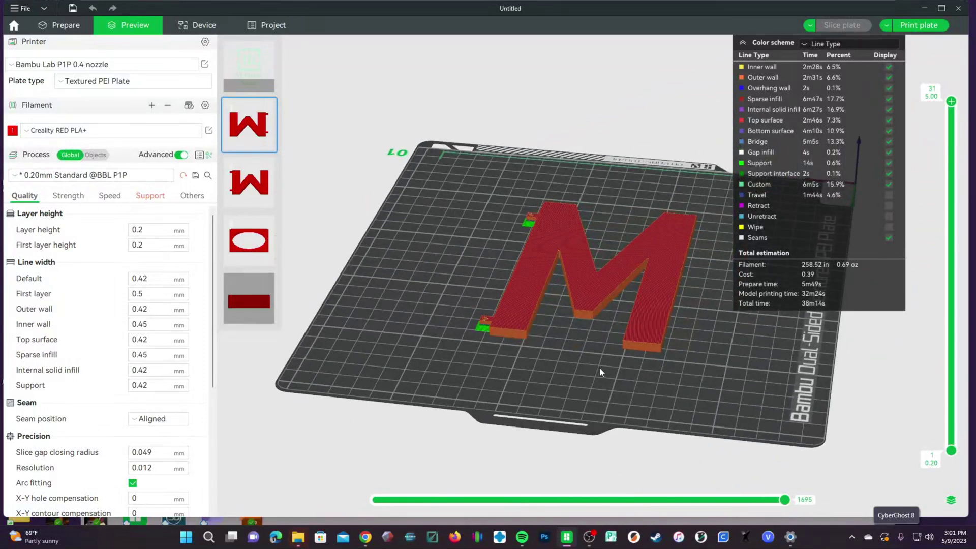
{"action": "left_click", "coordinate": [145, 418]}
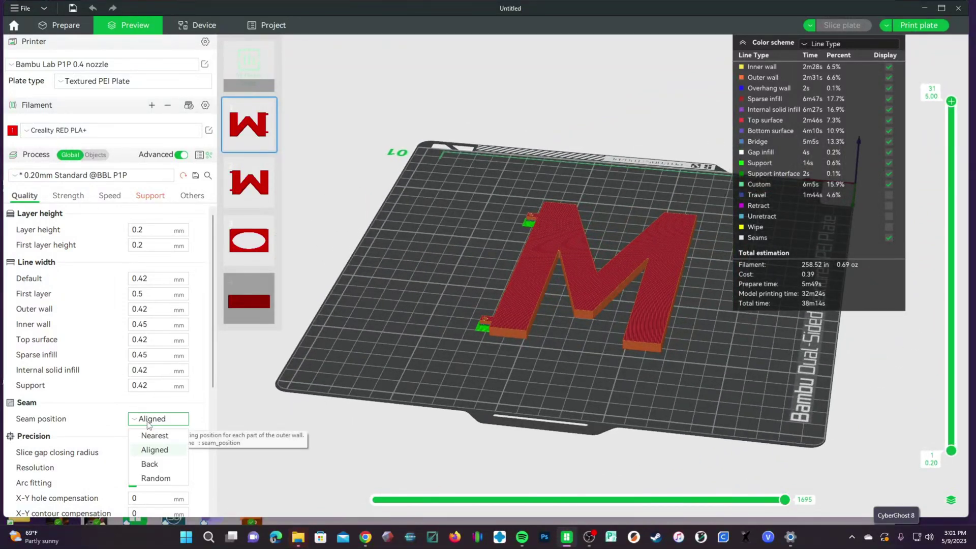
{"action": "left_click", "coordinate": [150, 464]}
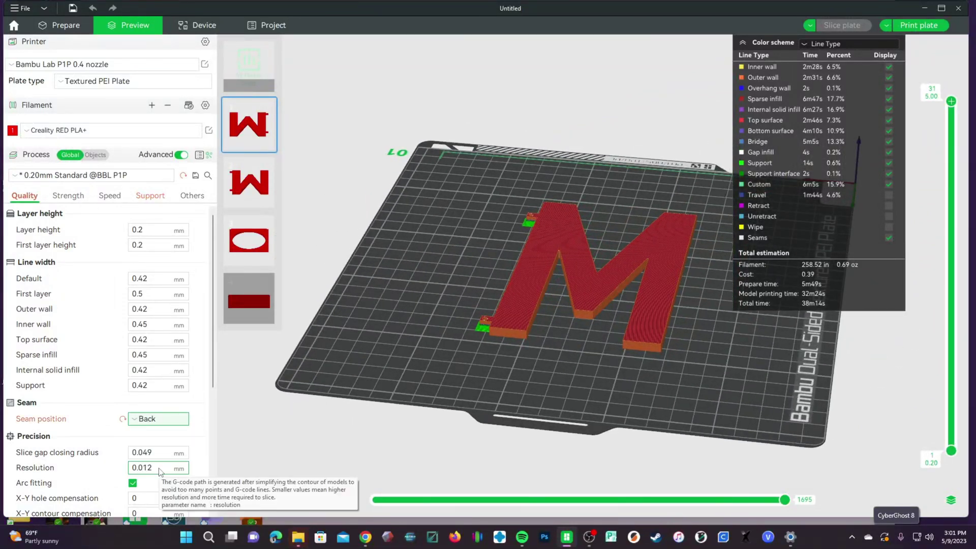
{"action": "left_click", "coordinate": [852, 29]}
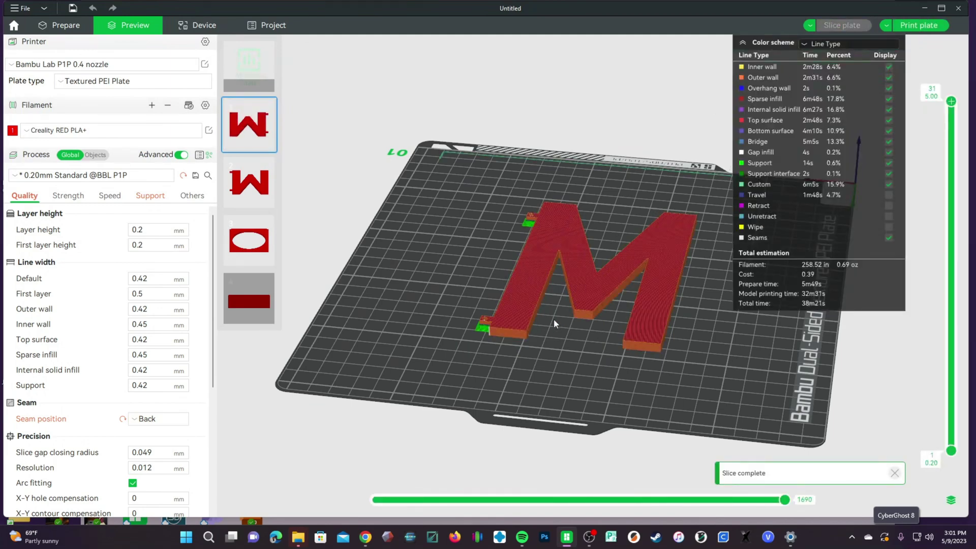
{"action": "scroll", "coordinate": [559, 370], "scroll_direction": "up", "scroll_amount": 4}
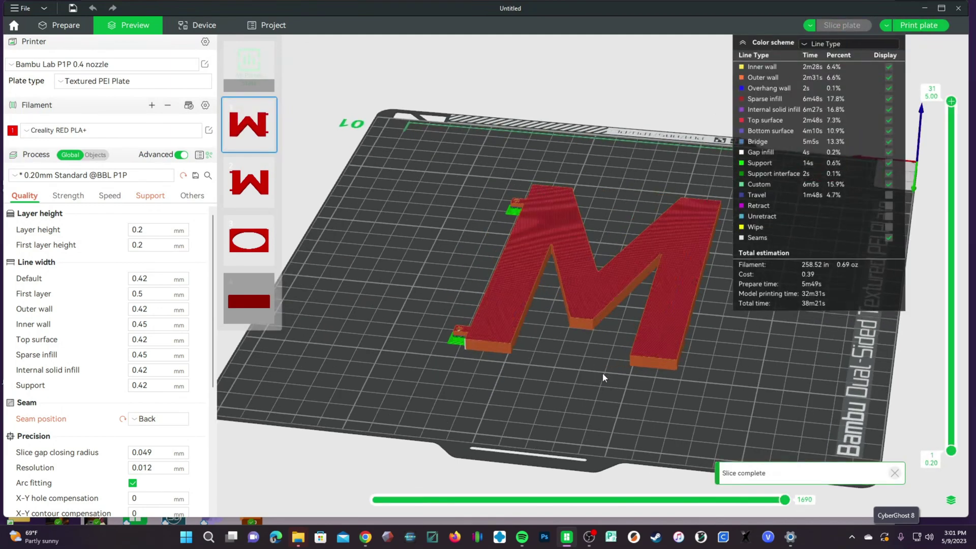
{"action": "left_click_drag", "start_coordinate": [605, 375], "coordinate": [562, 168]}
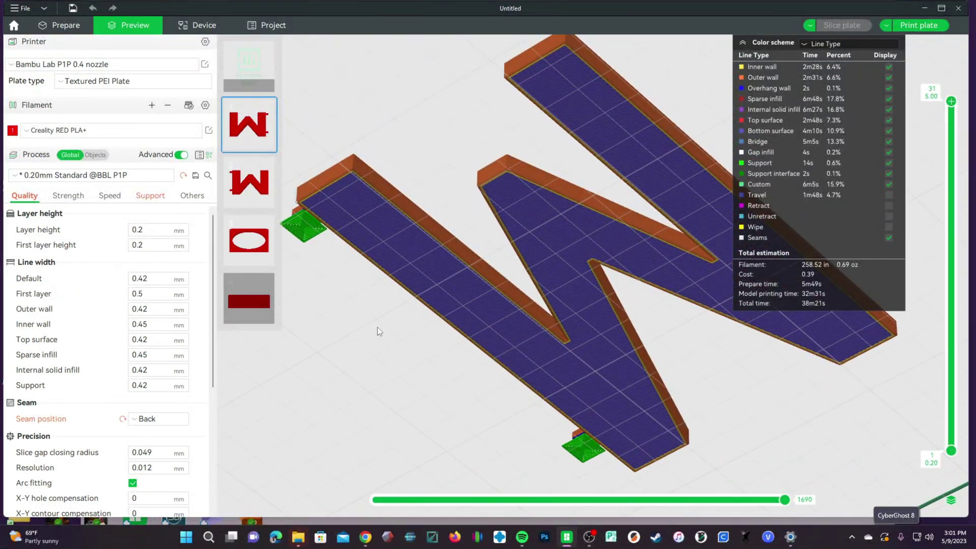
Step: Slice the second M plate and view it from a low angle in the preview
{"action": "left_click_drag", "start_coordinate": [377, 328], "coordinate": [512, 334]}
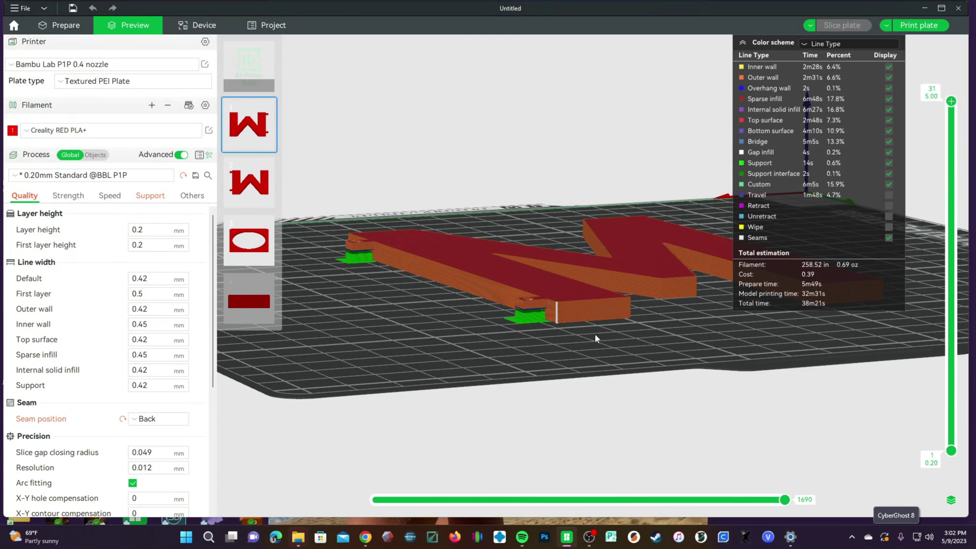
{"action": "left_click_drag", "start_coordinate": [595, 334], "coordinate": [566, 405]}
{"action": "left_click", "coordinate": [232, 200]}
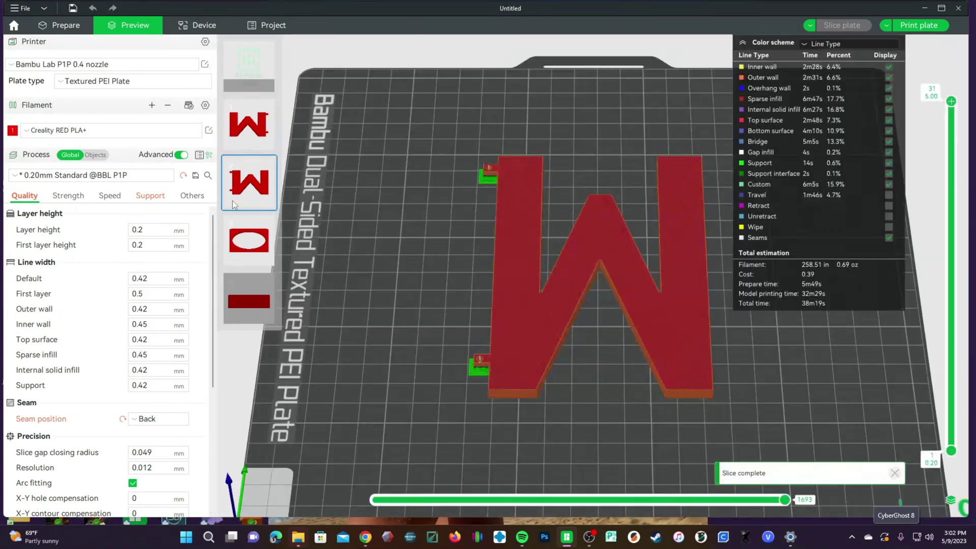
{"action": "left_click_drag", "start_coordinate": [445, 381], "coordinate": [557, 331]}
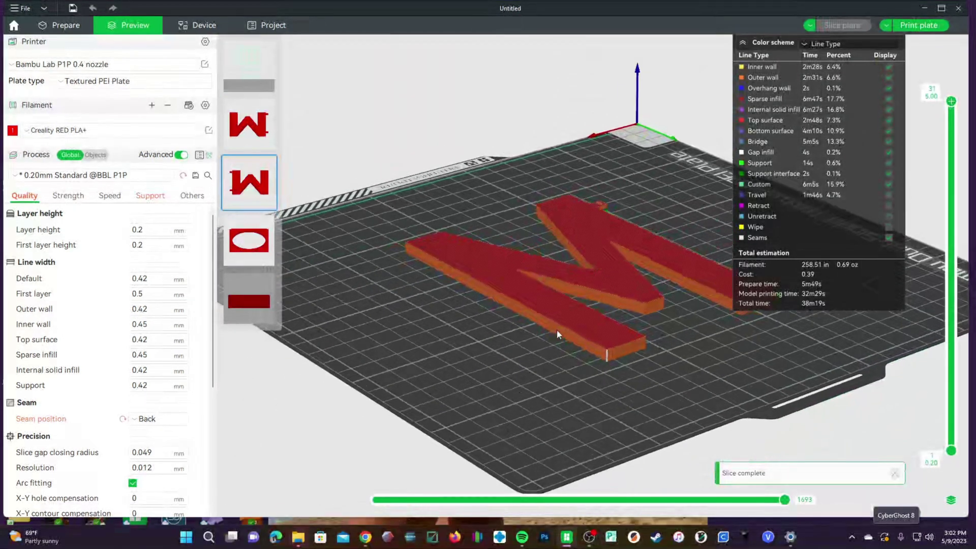
Step: Slice the O photo frame plate and inspect it from several angles
{"action": "left_click", "coordinate": [269, 253]}
{"action": "mouse_move", "coordinate": [401, 371]}
{"action": "left_mouse_down"}
{"action": "mouse_move", "coordinate": [403, 305]}
{"action": "mouse_move", "coordinate": [392, 368]}
{"action": "left_mouse_up"}
{"action": "scroll", "coordinate": [582, 196], "scroll_direction": "up", "scroll_amount": 3}
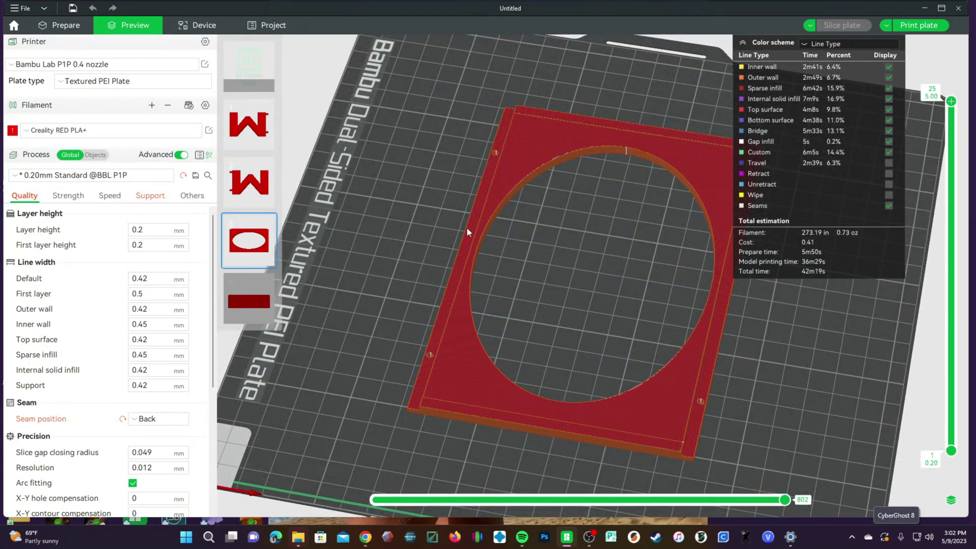
{"action": "left_click_drag", "start_coordinate": [467, 227], "coordinate": [608, 229]}
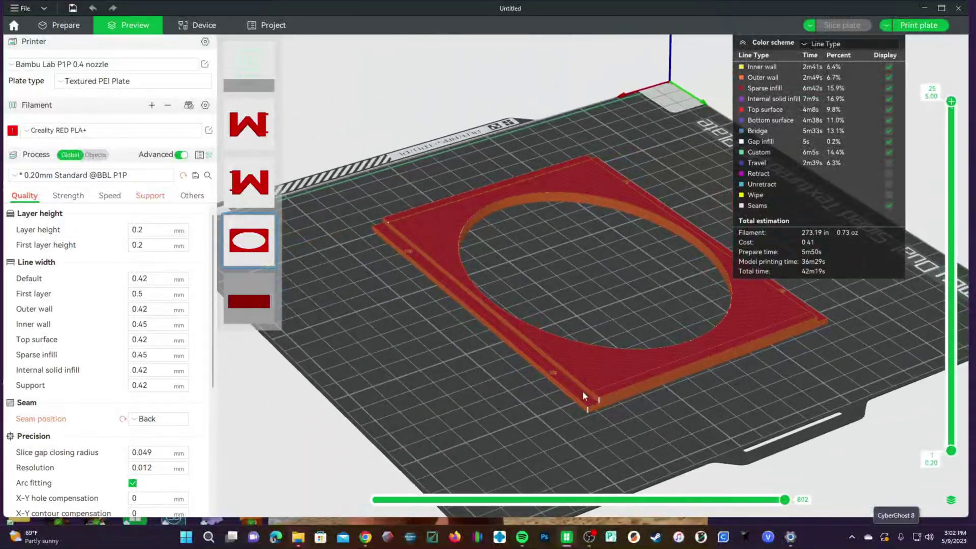
{"action": "left_click_drag", "start_coordinate": [590, 404], "coordinate": [495, 371]}
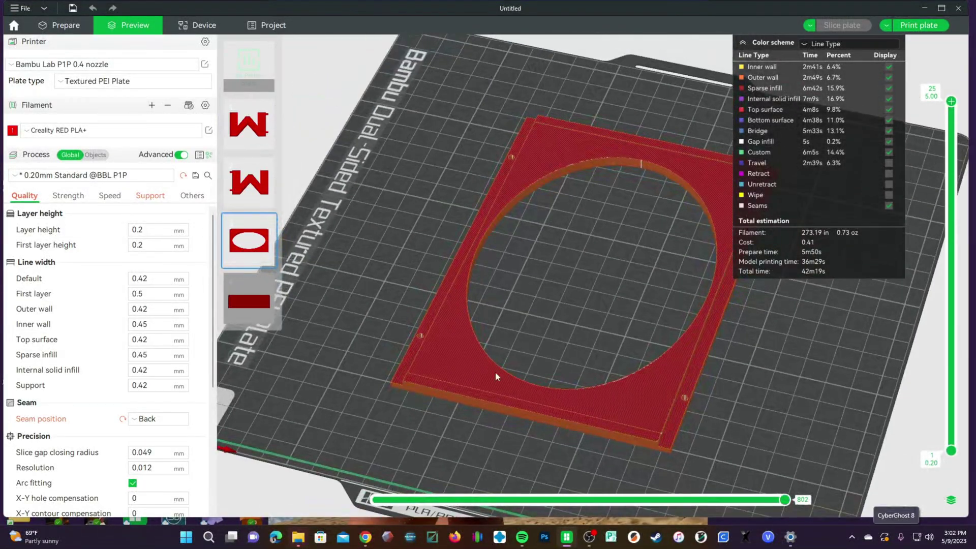
Step: Slice stand plate 04 and orbit around it, reaching 45m34s total time
{"action": "left_click", "coordinate": [275, 312]}
{"action": "left_click_drag", "start_coordinate": [629, 328], "coordinate": [592, 339]}
{"action": "scroll", "coordinate": [592, 340], "scroll_direction": "up", "scroll_amount": 2}
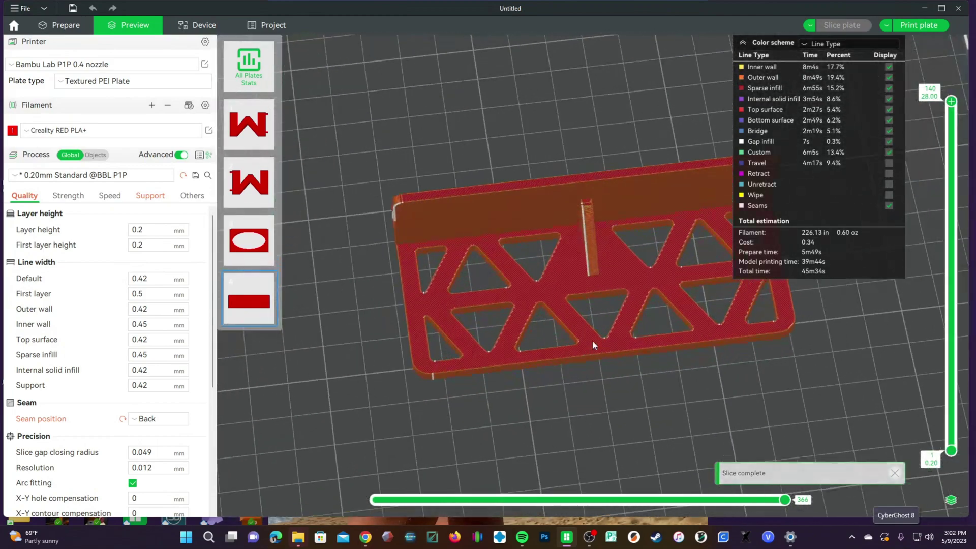
{"action": "left_click_drag", "start_coordinate": [588, 381], "coordinate": [590, 253]}
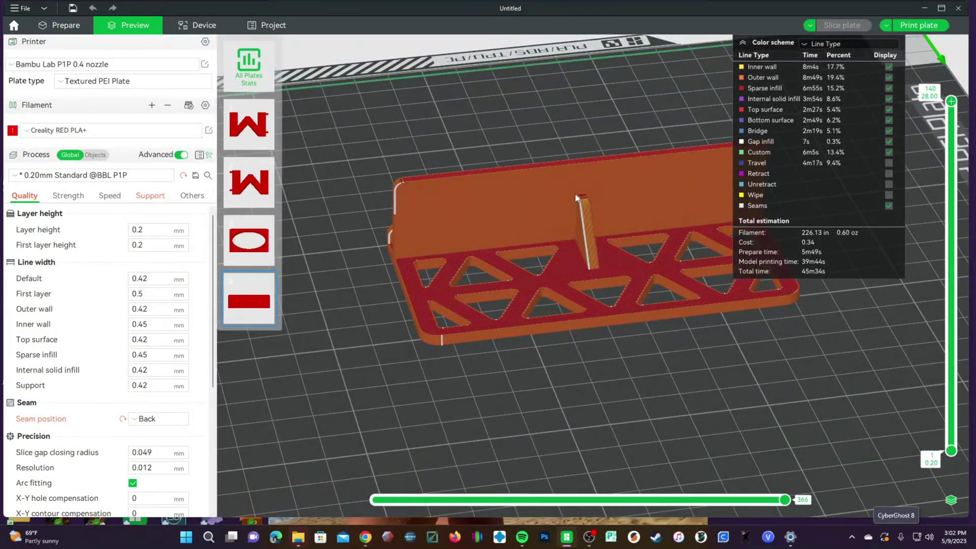
{"action": "mouse_move", "coordinate": [581, 344]}
{"action": "left_mouse_down"}
{"action": "mouse_move", "coordinate": [605, 347]}
{"action": "mouse_move", "coordinate": [574, 354]}
{"action": "left_mouse_up"}
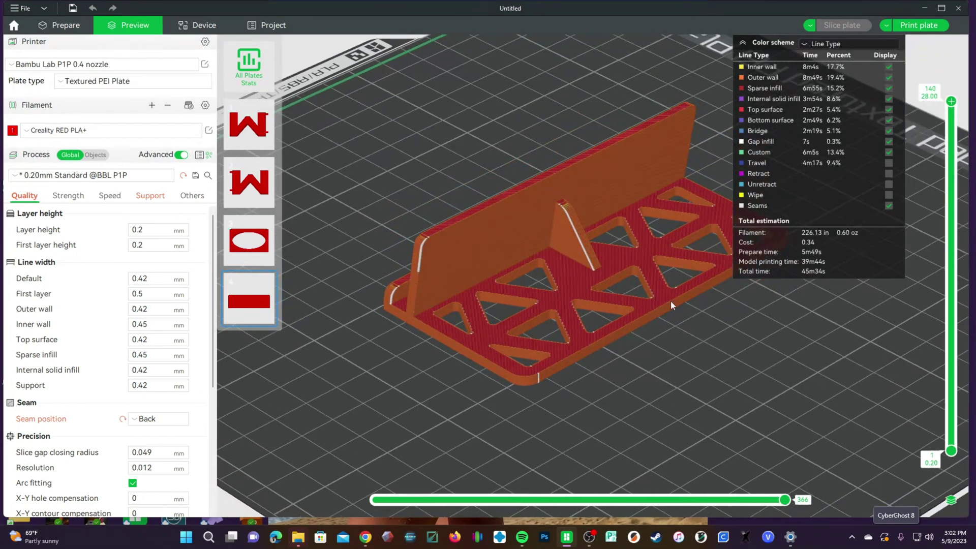
{"action": "left_click_drag", "start_coordinate": [532, 375], "coordinate": [506, 283]}
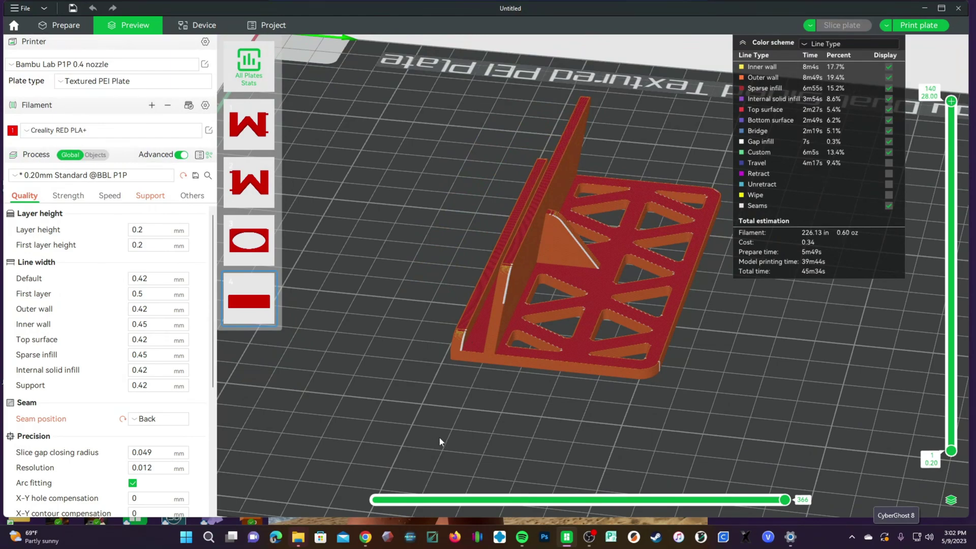
{"action": "left_click_drag", "start_coordinate": [439, 438], "coordinate": [558, 401]}
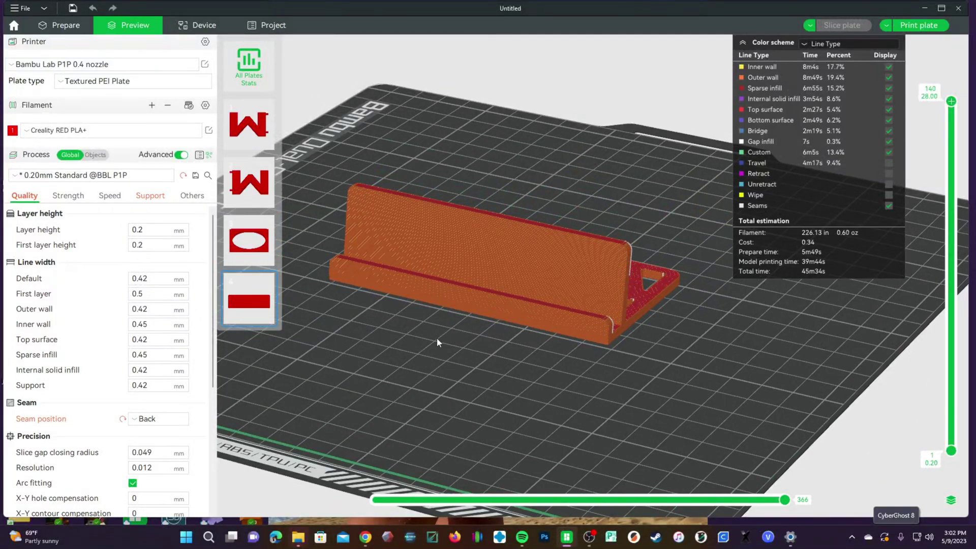
Step: Back in Prepare, disable the prime tower in the Others process settings
{"action": "left_click", "coordinate": [66, 25]}
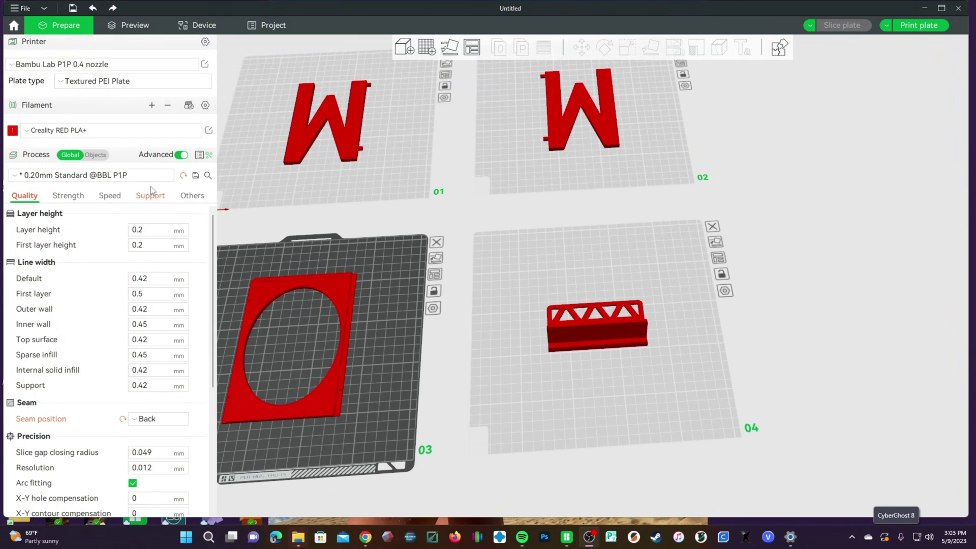
{"action": "left_click", "coordinate": [191, 196]}
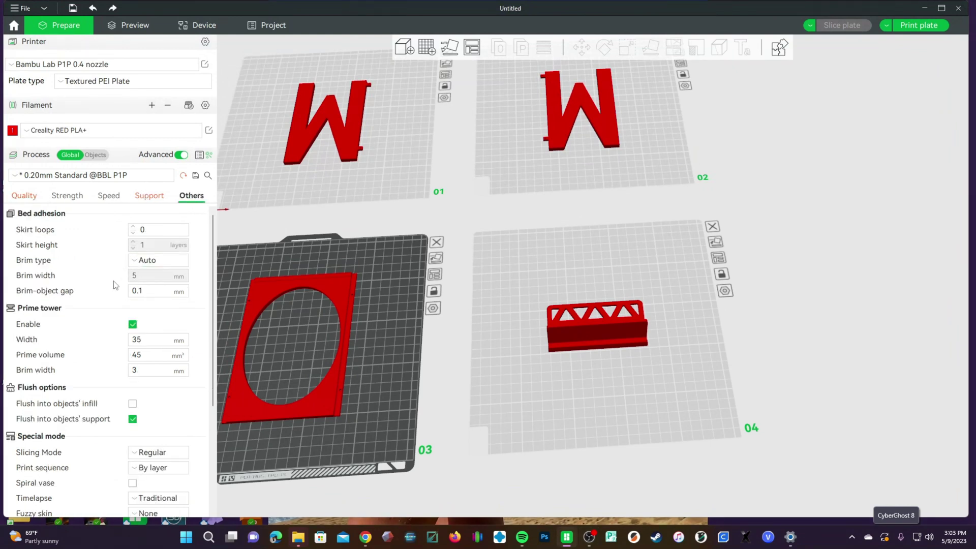
{"action": "left_click", "coordinate": [133, 325]}
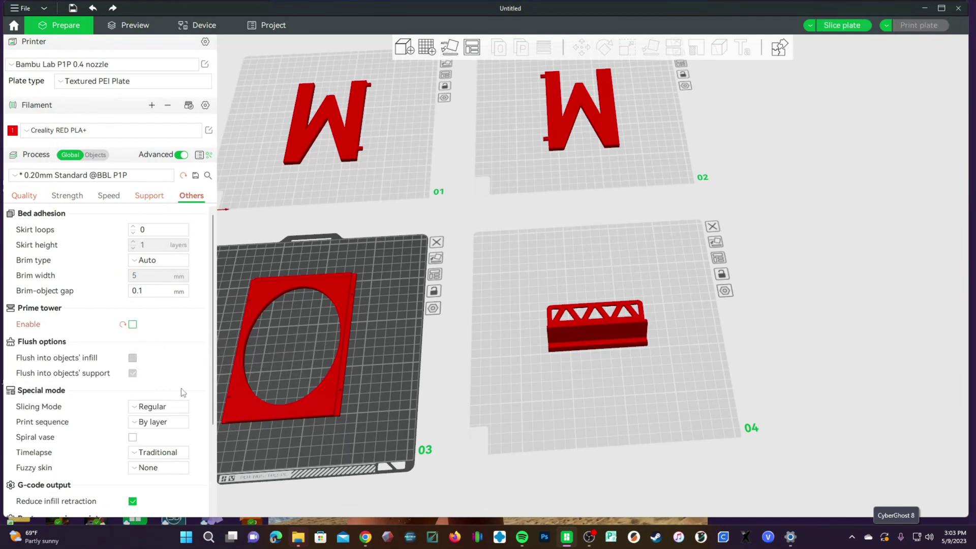
Step: Change the brim type from Auto to No-brim
{"action": "scroll", "coordinate": [183, 392], "scroll_direction": "down", "scroll_amount": 2}
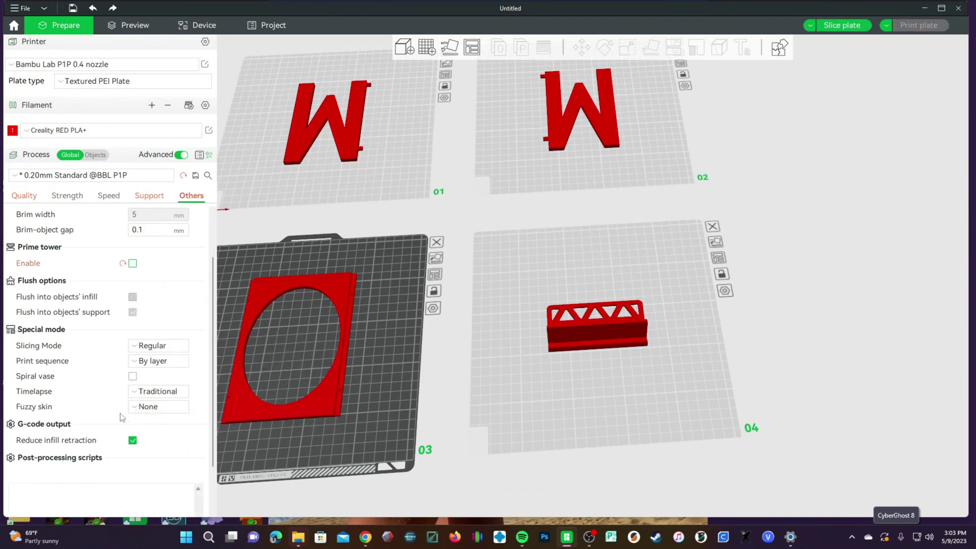
{"action": "scroll", "coordinate": [122, 416], "scroll_direction": "up", "scroll_amount": 2}
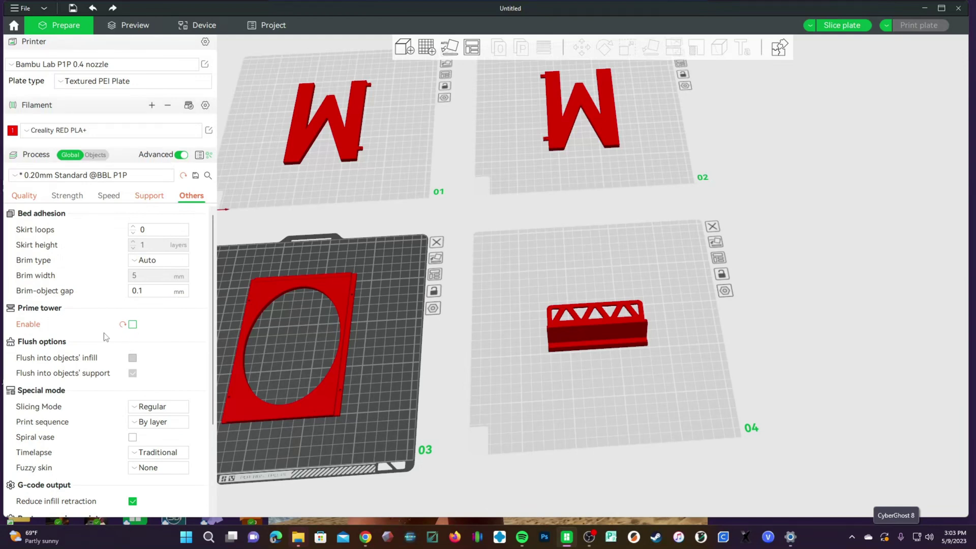
{"action": "left_click", "coordinate": [141, 261]}
{"action": "left_click", "coordinate": [156, 334]}
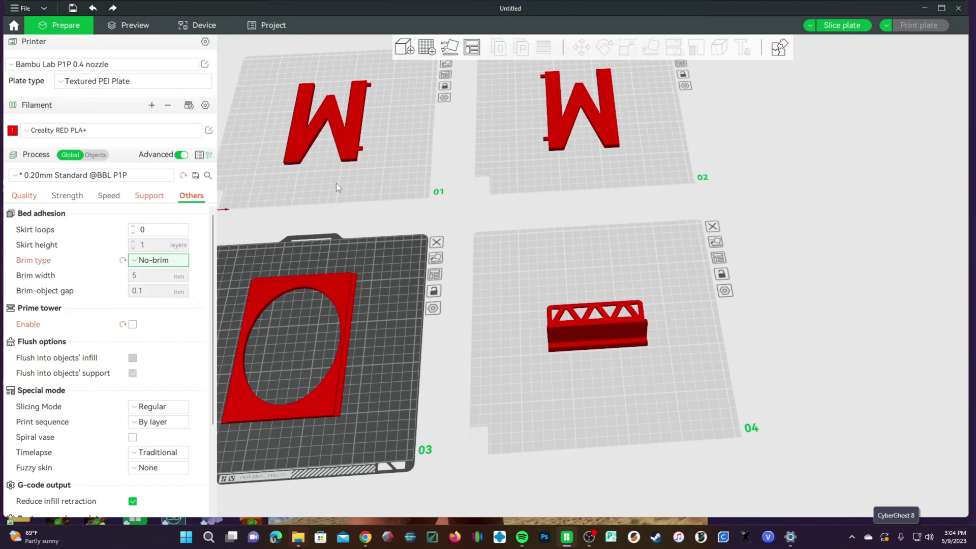
{"action": "middle_click_drag", "start_coordinate": [436, 313], "coordinate": [541, 203]}
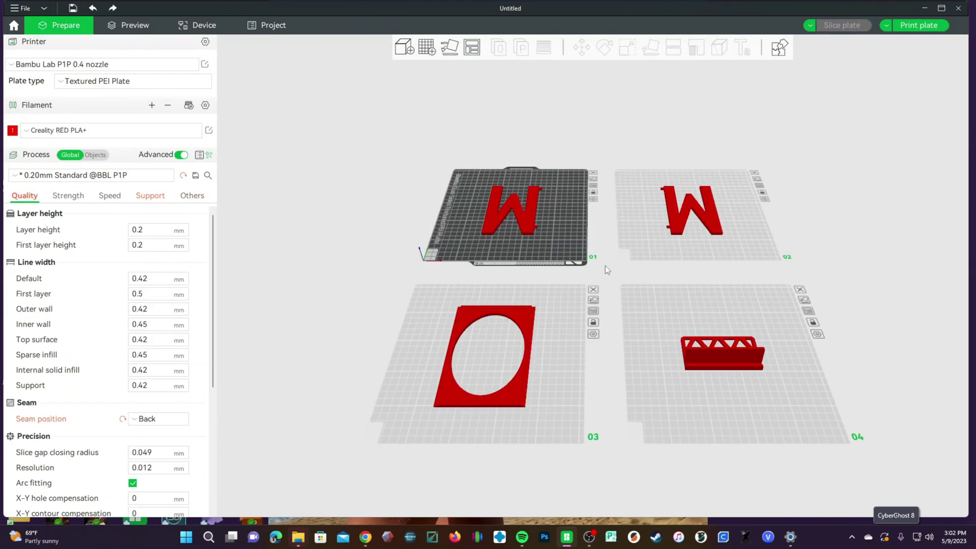
Step: Open plate 01's print job, map its filament to AMS slot A4, then close without sending
{"action": "left_click", "coordinate": [604, 265]}
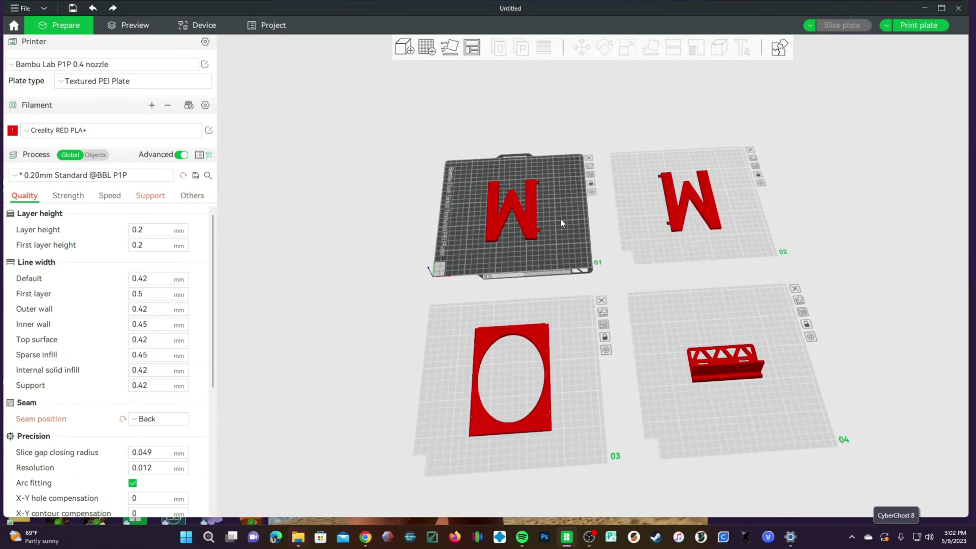
{"action": "left_click", "coordinate": [921, 27]}
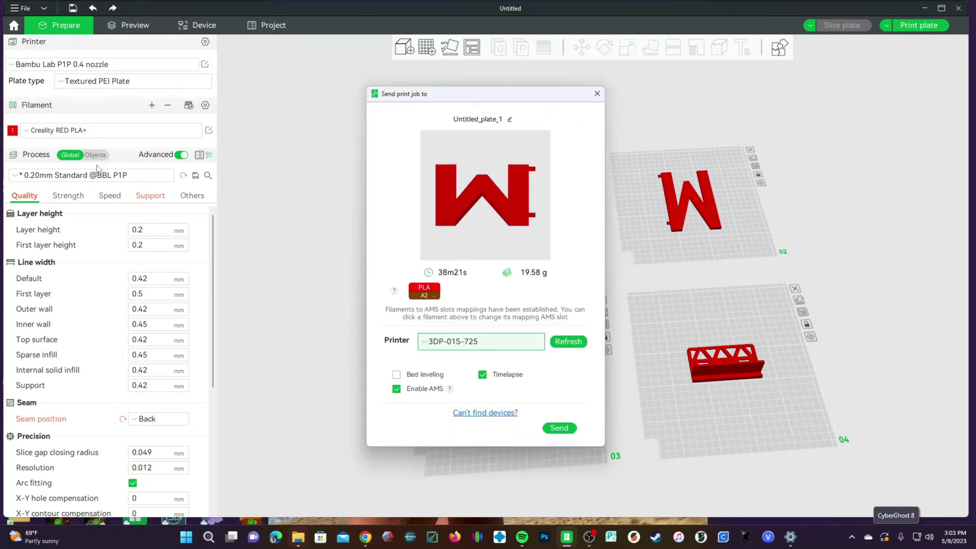
{"action": "left_click", "coordinate": [429, 295]}
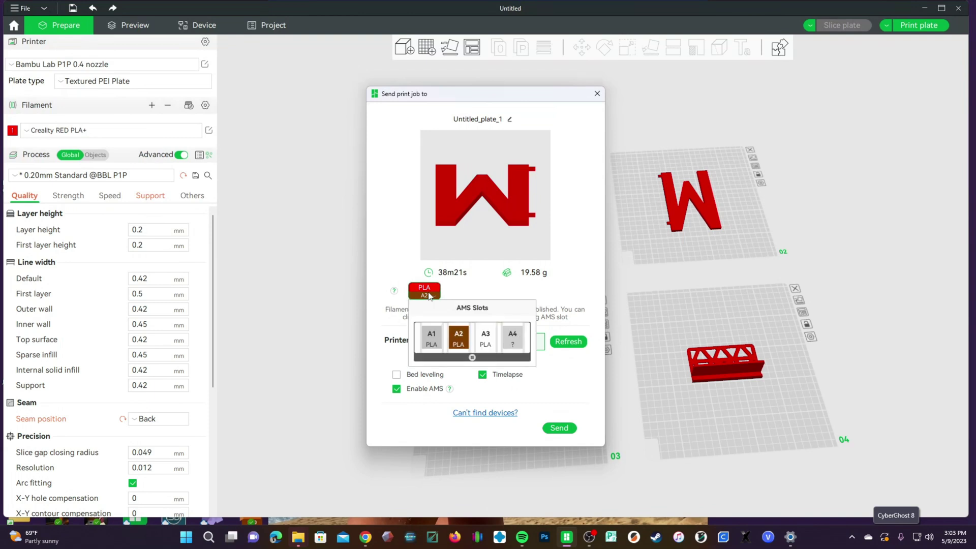
{"action": "left_click", "coordinate": [511, 337]}
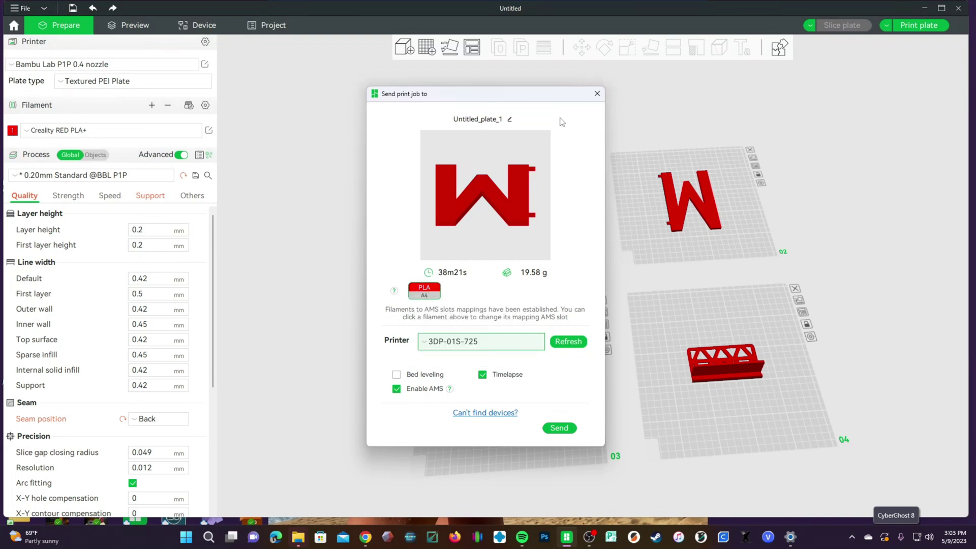
{"action": "left_click", "coordinate": [597, 94]}
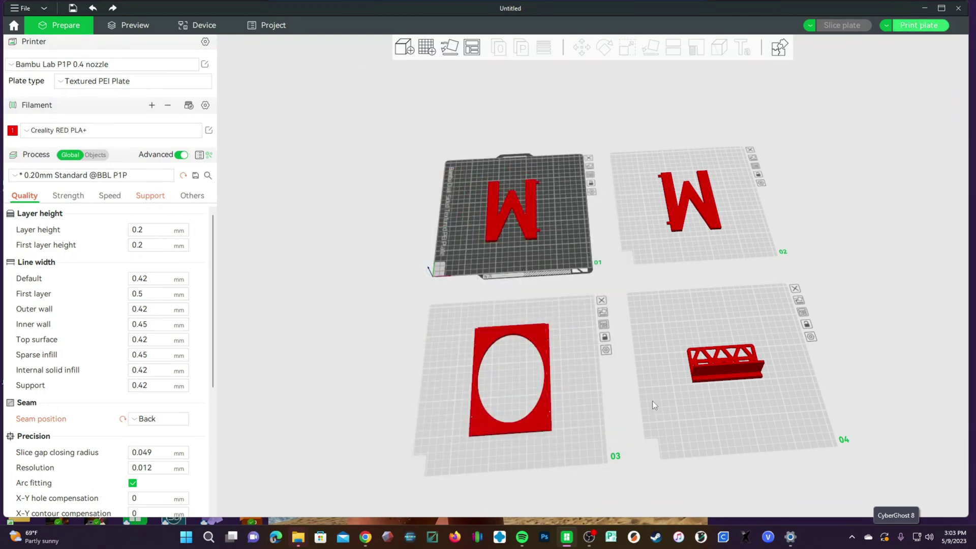
Step: Make plate 04 with the photo stand the active plate
{"action": "middle_click_drag", "start_coordinate": [678, 392], "coordinate": [576, 348]}
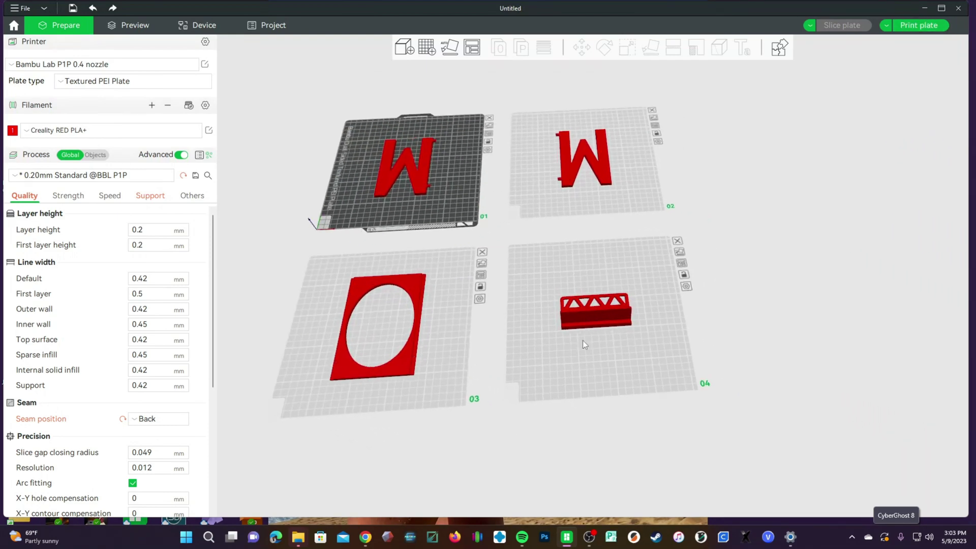
{"action": "scroll", "coordinate": [582, 340], "scroll_direction": "up", "scroll_amount": 3}
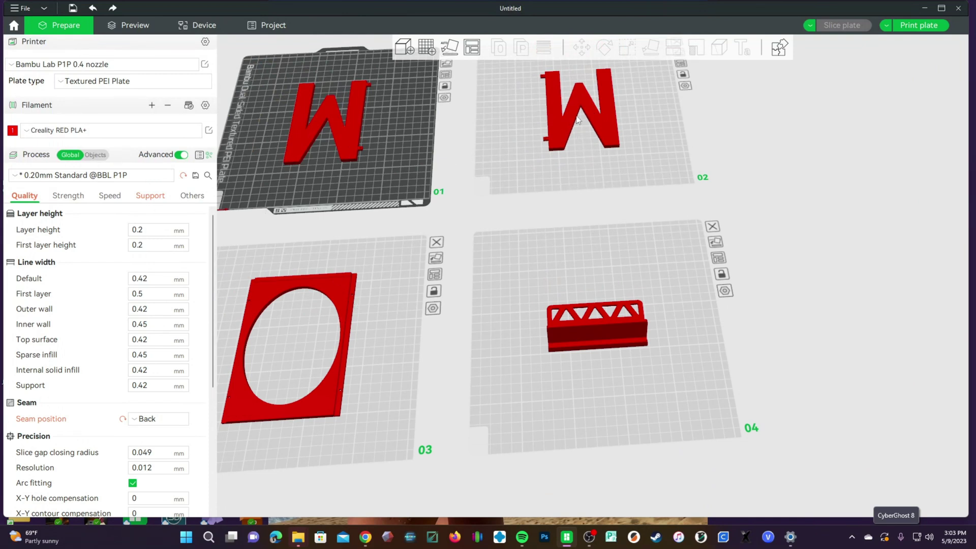
{"action": "left_click", "coordinate": [598, 321]}
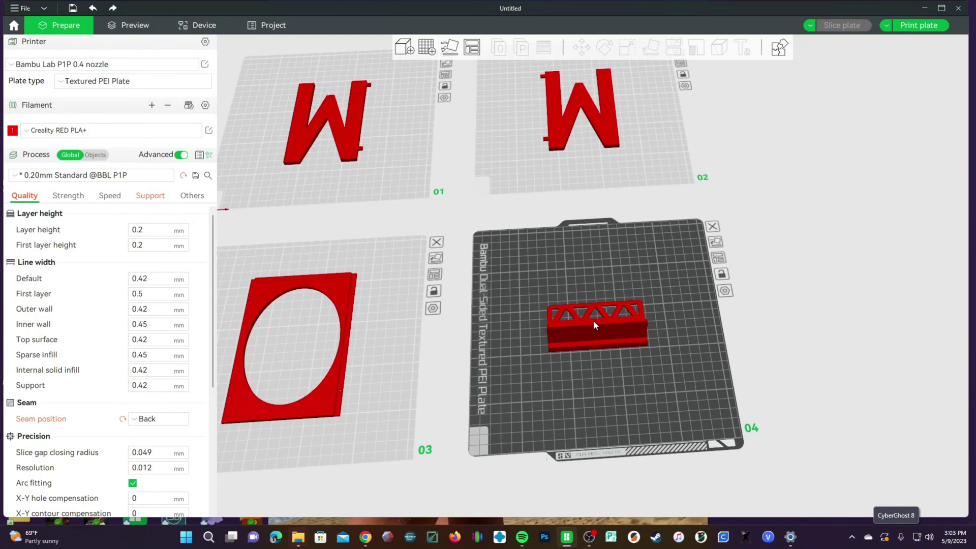